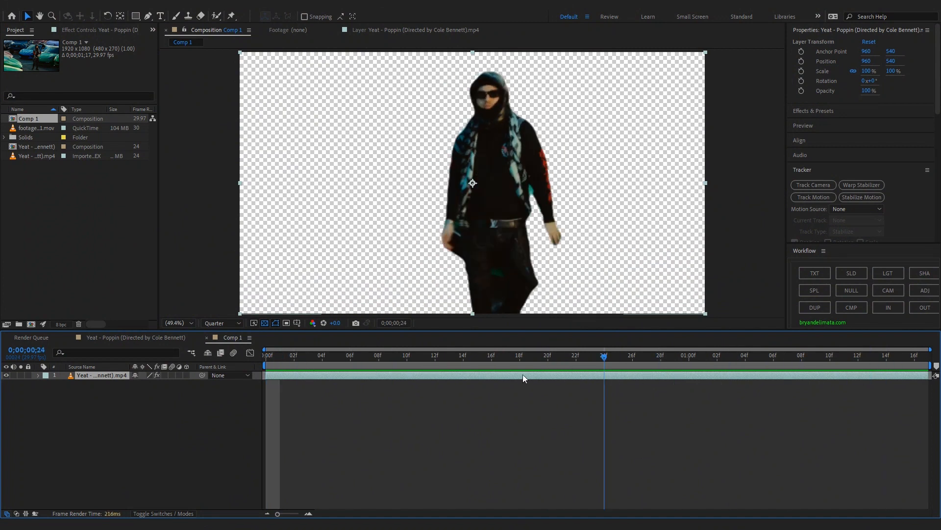
- Duplicate the rotoscoped footage layer and delete the Roto Brush & Refine Edge effect from the lower copy, checking it by toggling its visibility
click(109, 386)
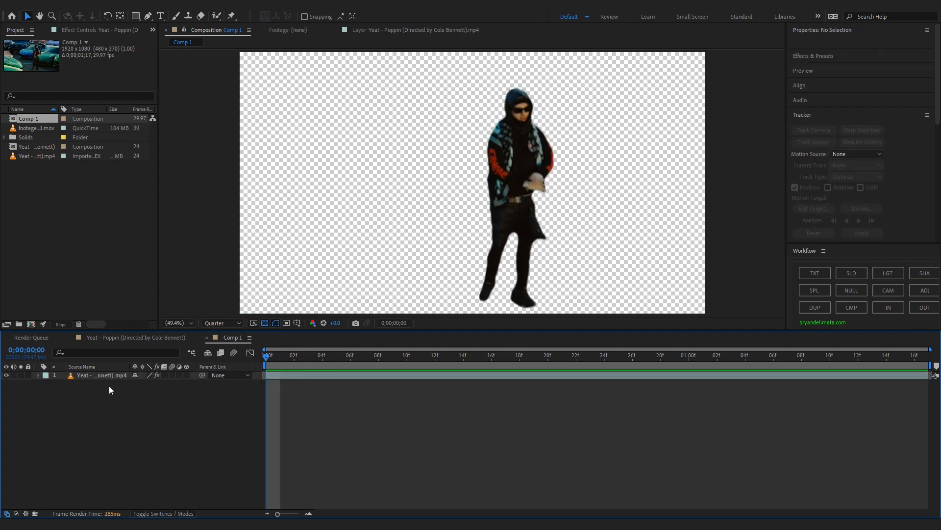
click(101, 378)
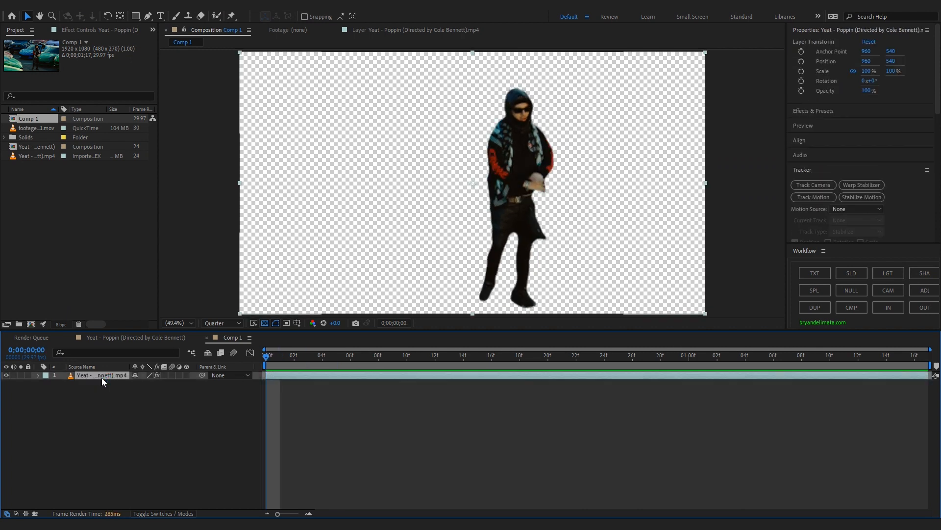
key(ctrl+d)
click(83, 33)
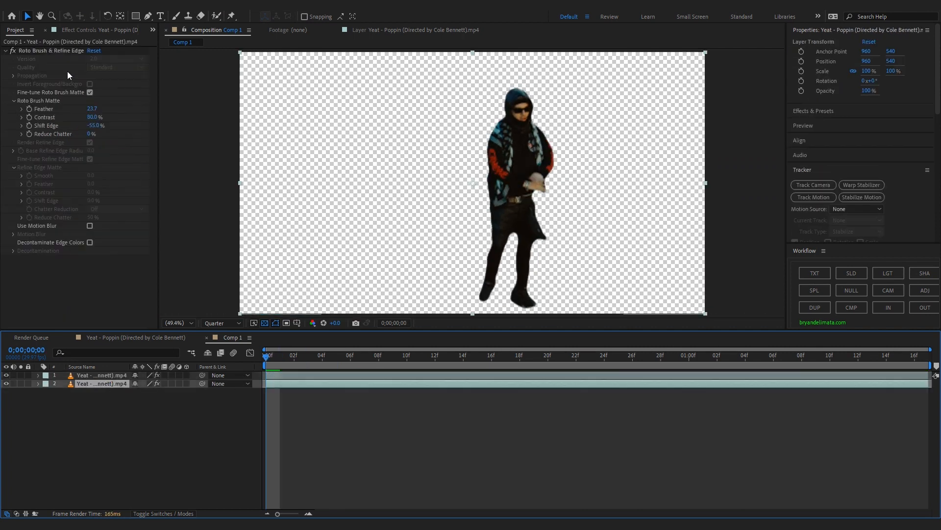
click(46, 52)
key(Delete)
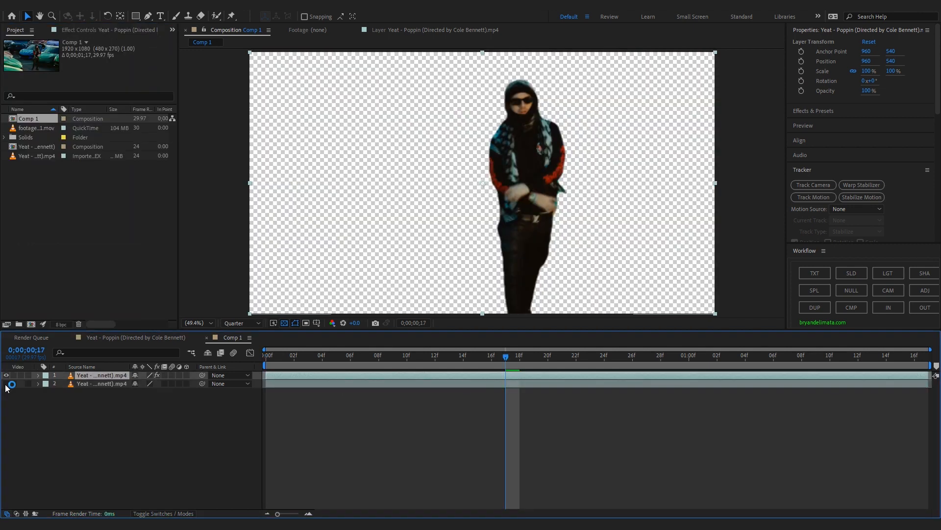
click(6, 384)
click(6, 384)
click(6, 383)
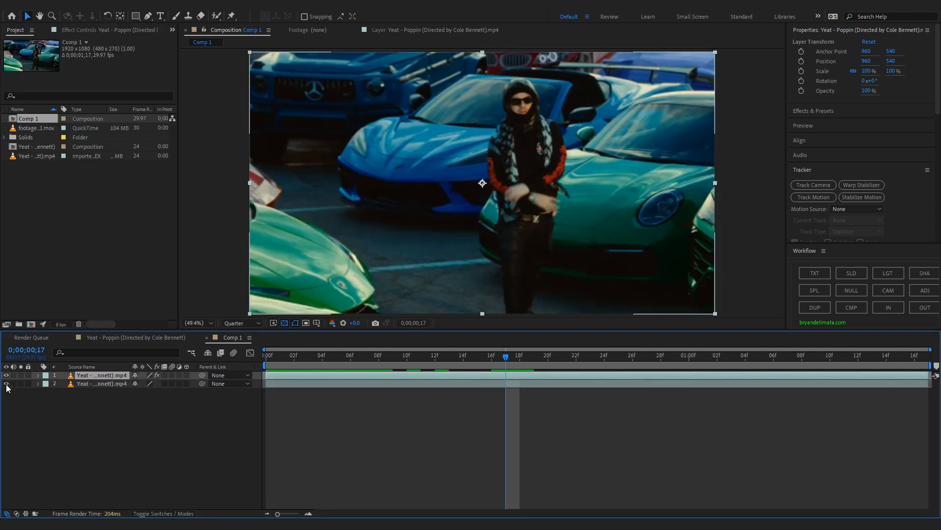
- Open the footagecrate-portal-rick-angle1.mov clip and preview how the portal opens
double_click(36, 128)
mouse_move(184, 295)
mouse_down()
mouse_move(235, 304)
mouse_move(360, 299)
mouse_move(191, 301)
mouse_up()
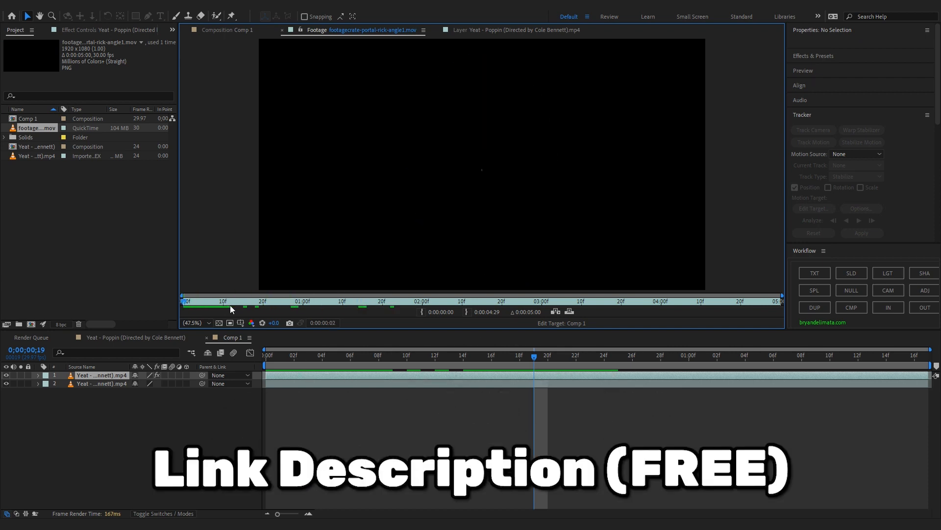
key(space)
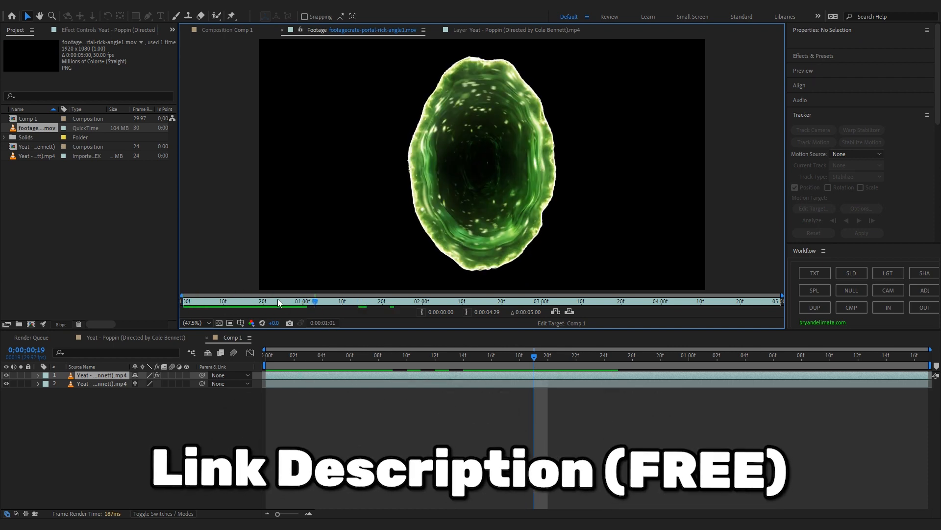
key(space)
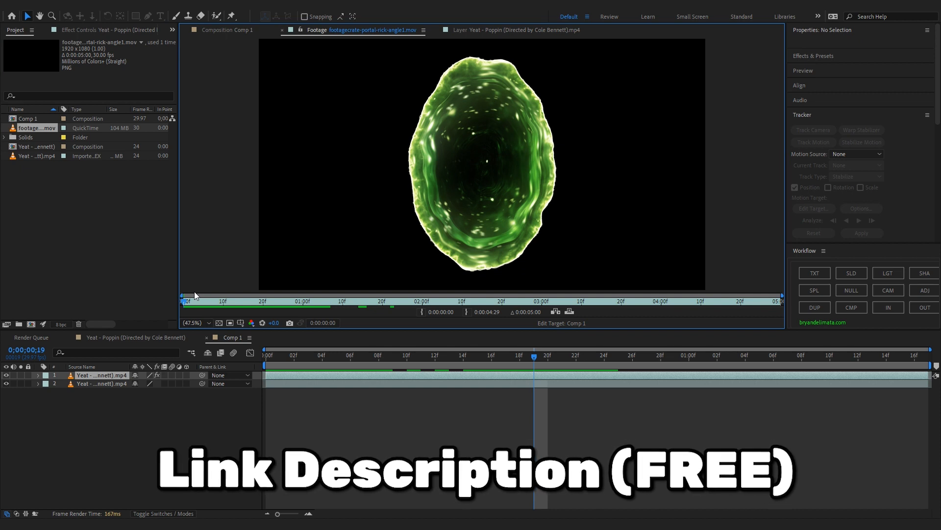
- Place the portal clip between the two footage layers from 0;00;00;17, and position it at about 1162, 516 behind the man
drag(38, 128, 522, 382)
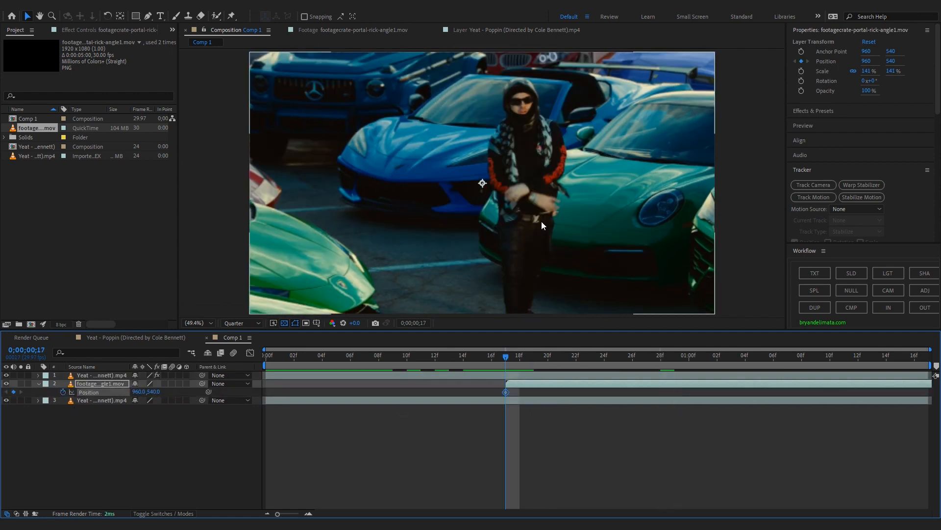
drag(474, 187, 524, 180)
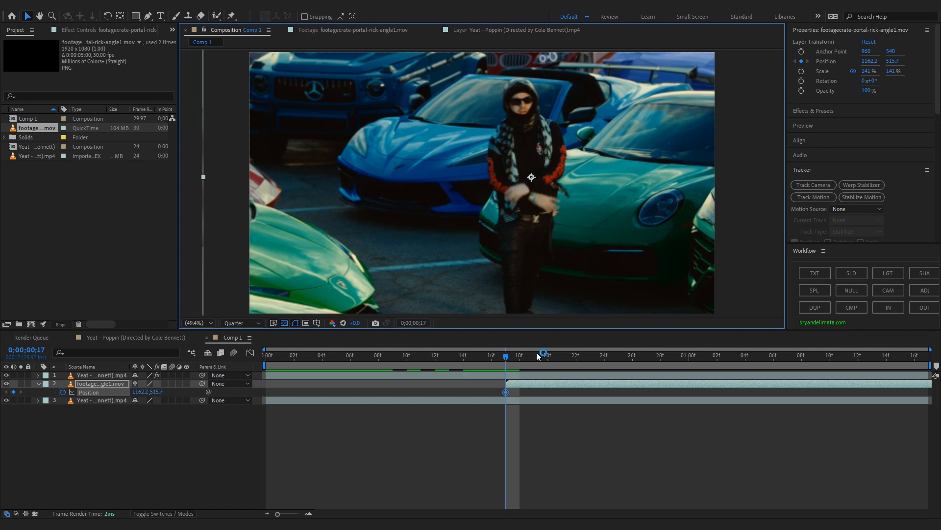
- Keyframe the portal's position to follow the man, with about 1023, 532 at 0;00;00;28, 954, 556 at 0;00;01;06, and another near the end
drag(565, 357, 660, 363)
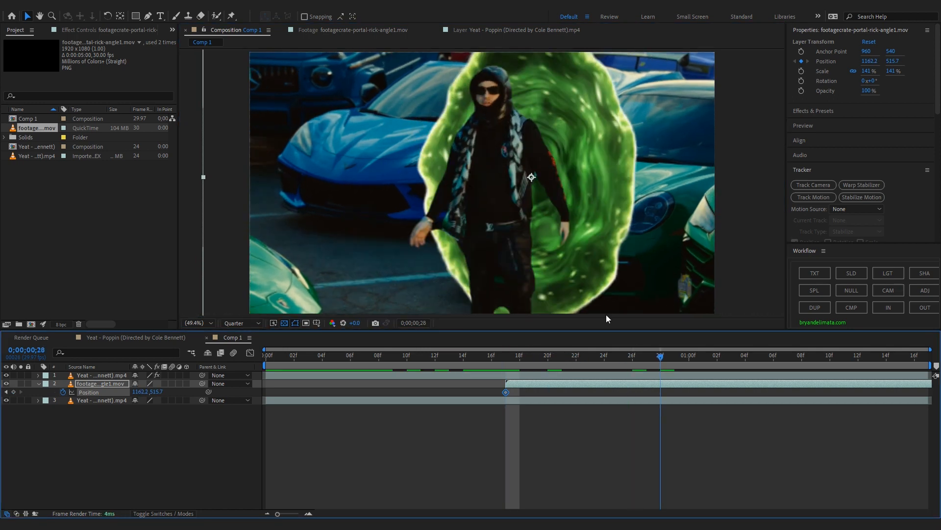
drag(537, 241, 502, 247)
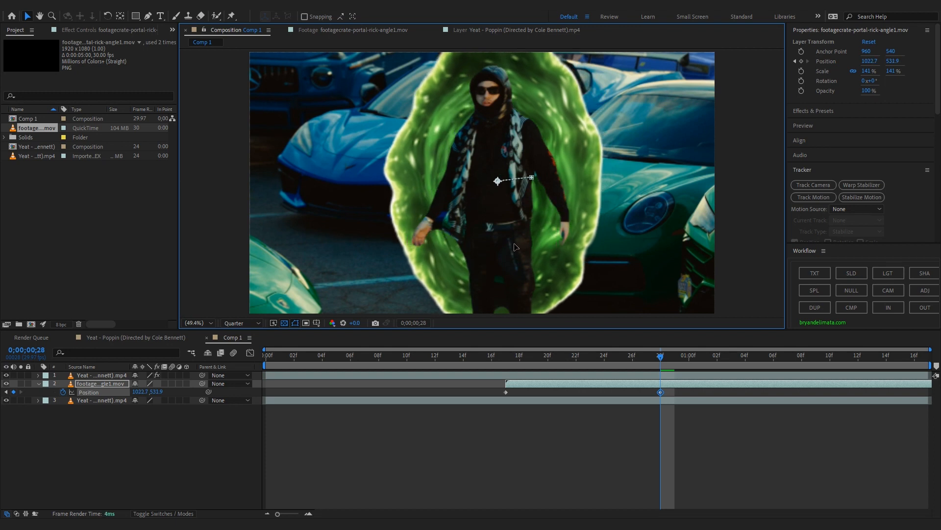
click(779, 356)
drag(529, 215, 513, 219)
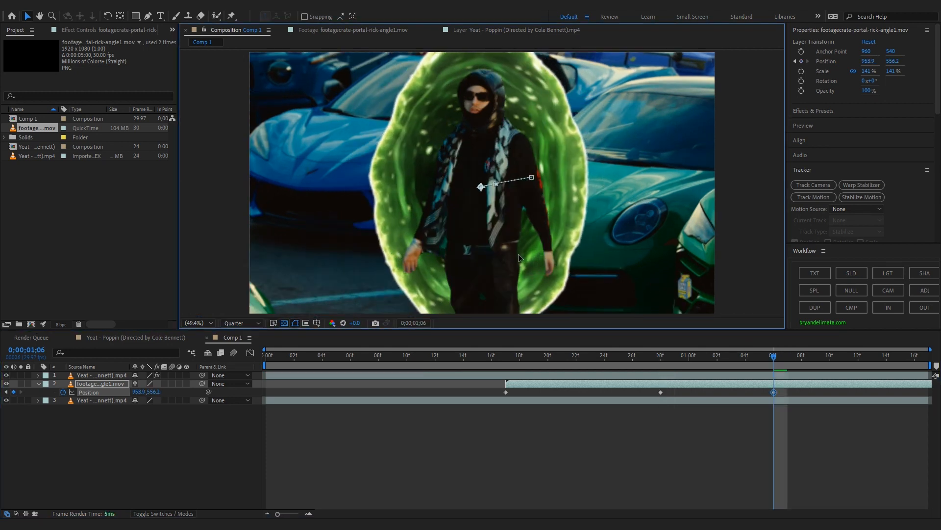
drag(886, 357, 903, 357)
drag(540, 254, 524, 257)
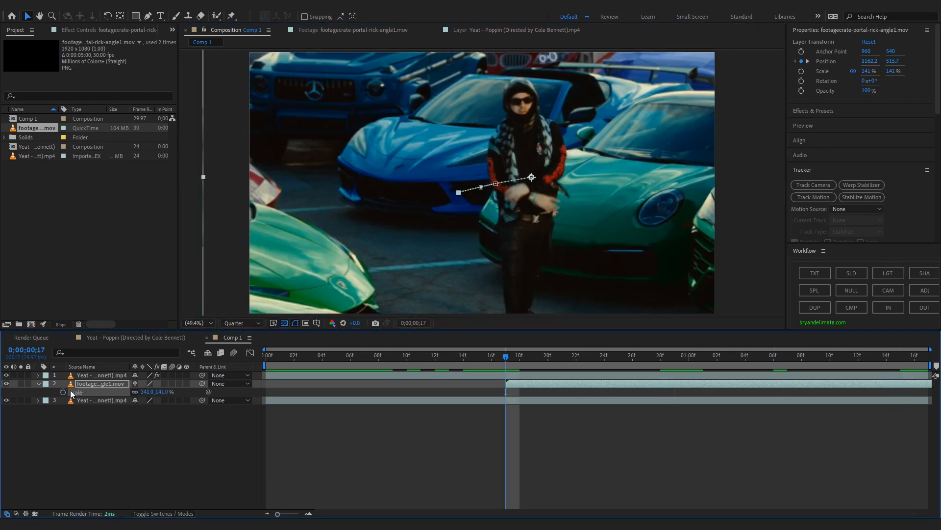
- Keyframe the portal's scale from 141% at 0;00;00;17 to a larger size at 0;00;01;14
click(63, 391)
click(886, 357)
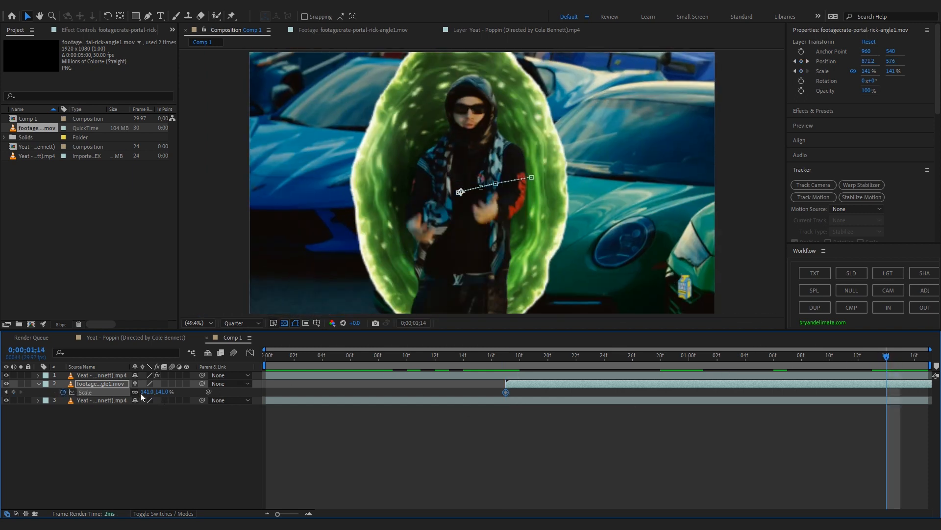
drag(144, 392, 162, 400)
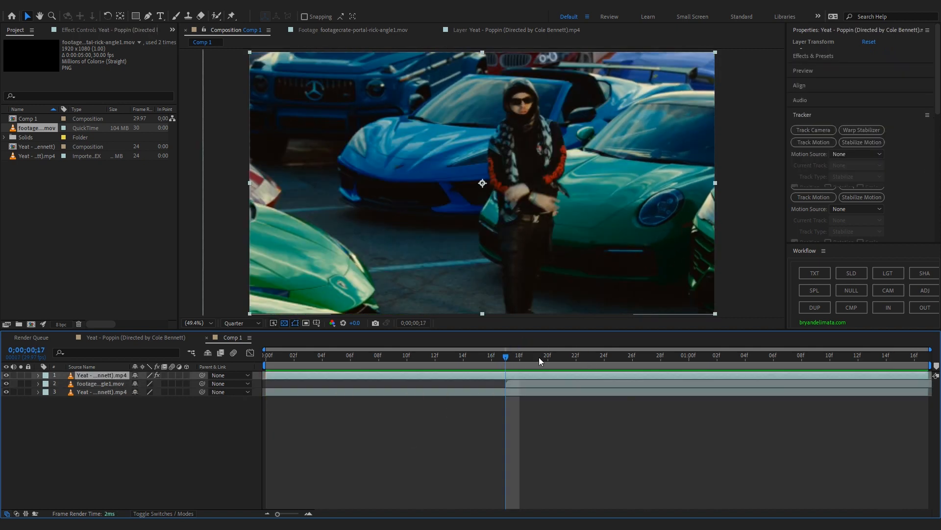
- Split the top cut-out layer at 0;00;00;17 and apply CC Flo Motion to its second part
key(ctrl+shift+d)
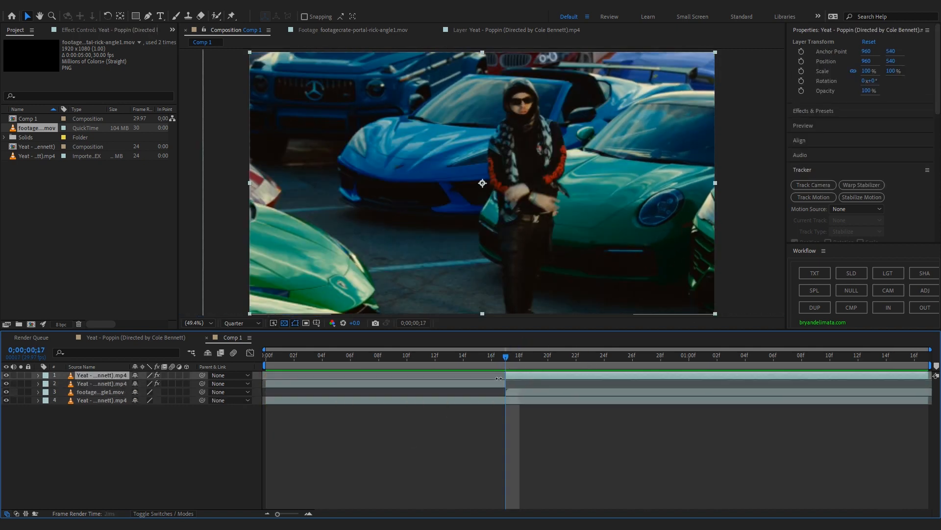
drag(523, 363, 560, 364)
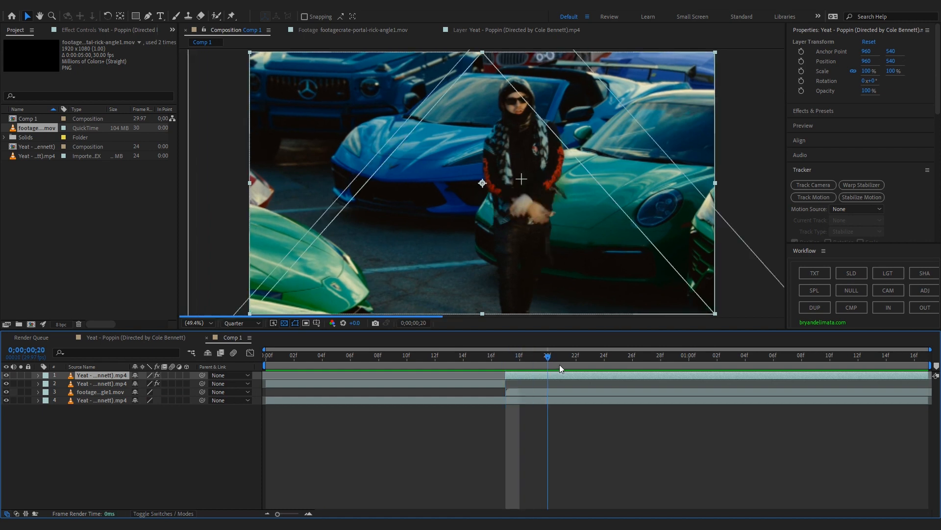
key(Page_Up)
key(ctrl+space)
text(flo)
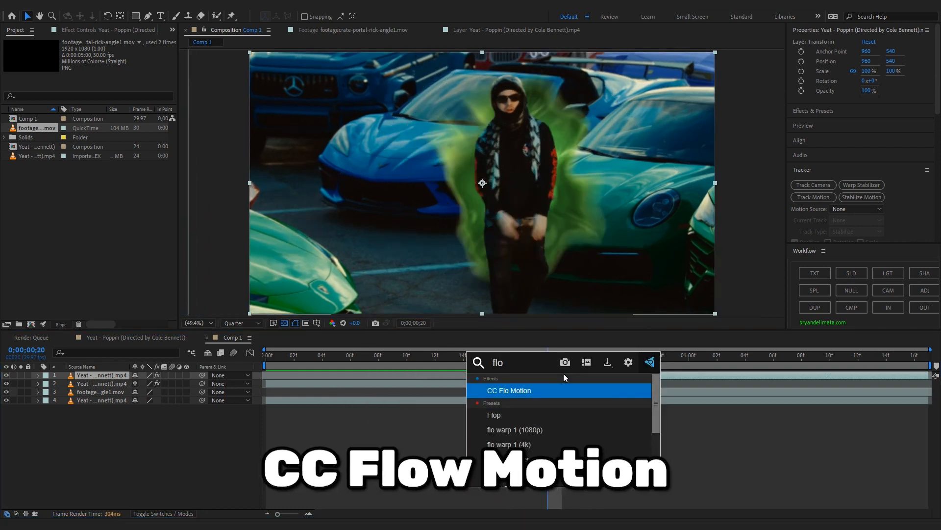
key(Return)
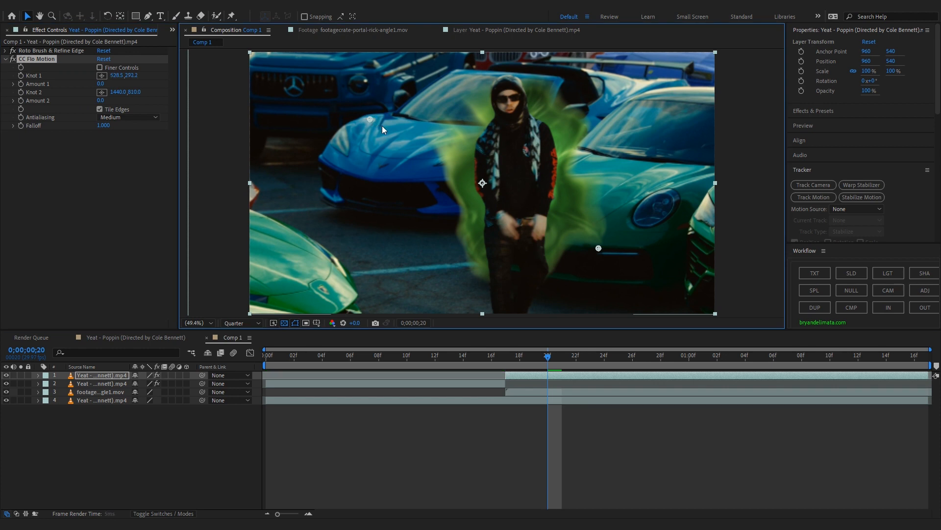
- Move Knot 1 onto the man's torso and keyframe it from 0;00;00;22 to about 963, 539 at 0;00;01;02
drag(419, 145, 508, 177)
key(Page_Down)
key(Page_Down)
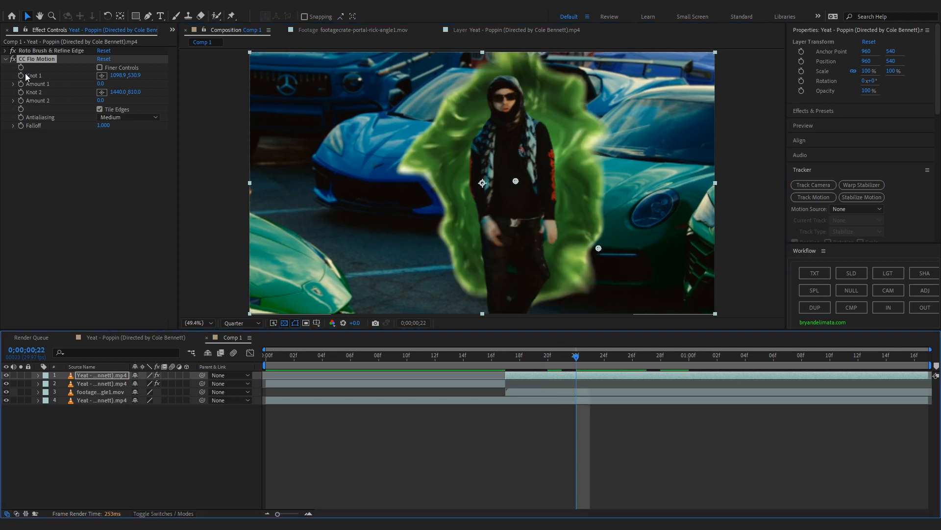
click(19, 77)
drag(654, 361, 717, 363)
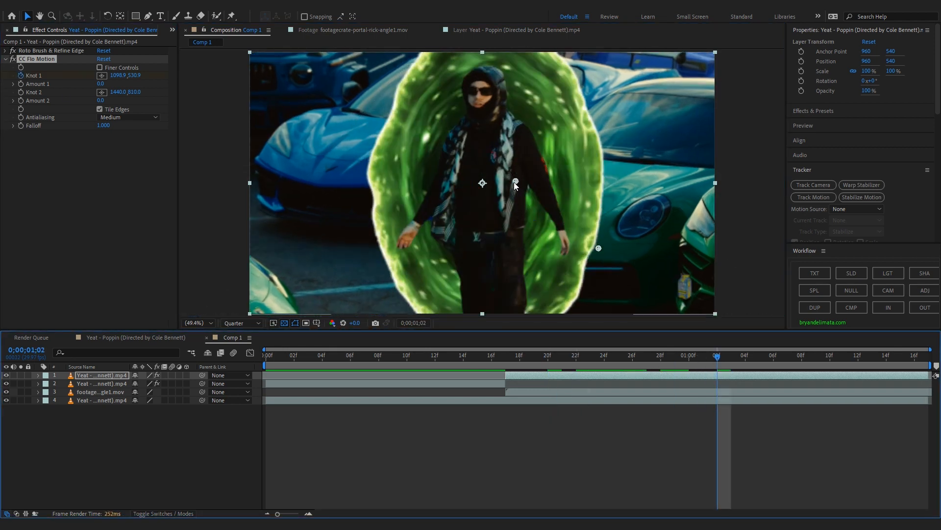
drag(515, 182, 499, 184)
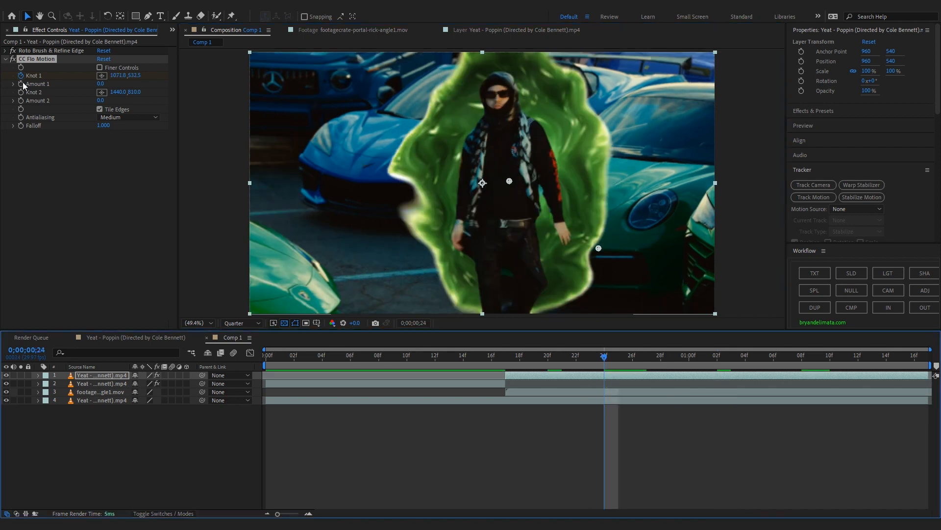
- Keyframe CC Flo Motion's Amount 1 from 0 at 0;00;00;25 to 19 at 0;00;01;05 and preview the distortion
key(u)
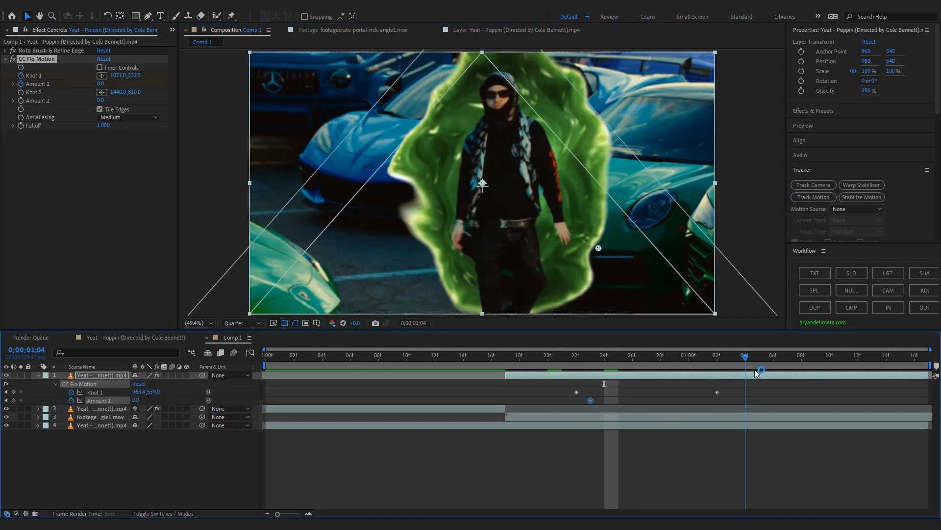
key(shift+Page_Down)
key(space)
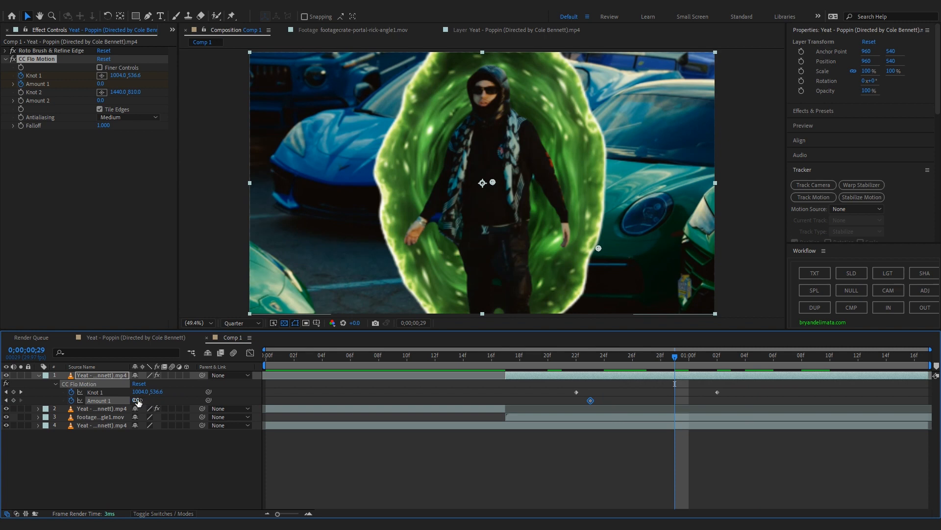
drag(138, 402, 151, 402)
drag(707, 400, 618, 401)
key(j)
key(j)
key(space)
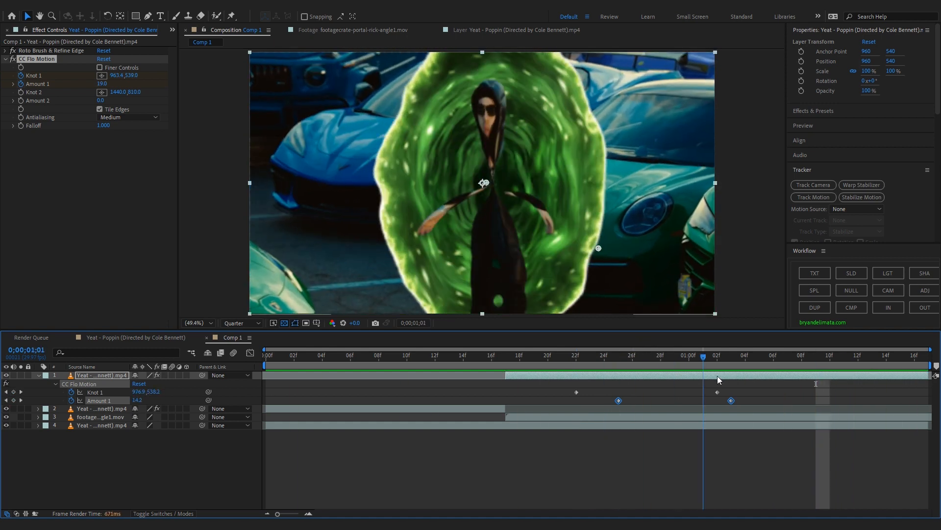
drag(746, 401, 759, 401)
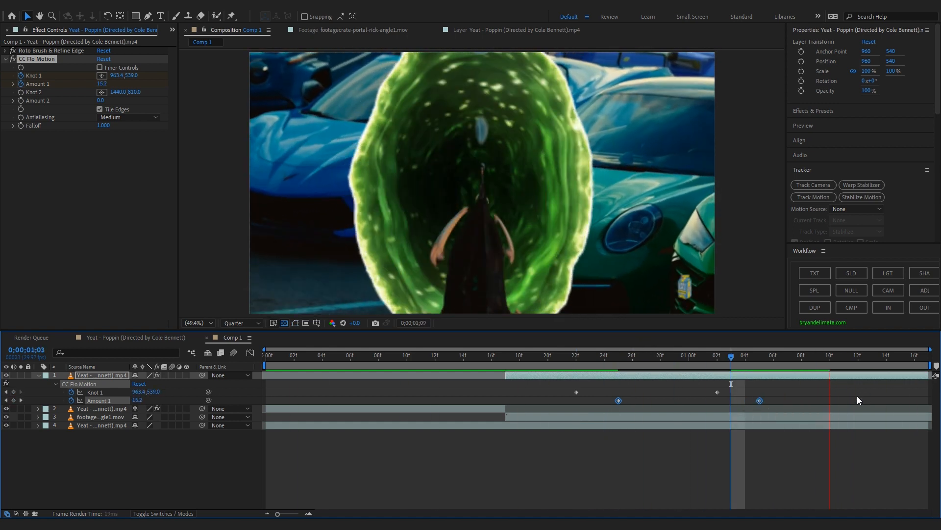
key(space)
- Keyframe the top layer's scale from 100% at 0;00;00;25 down to 5% at 0;00;01;05
key(s)
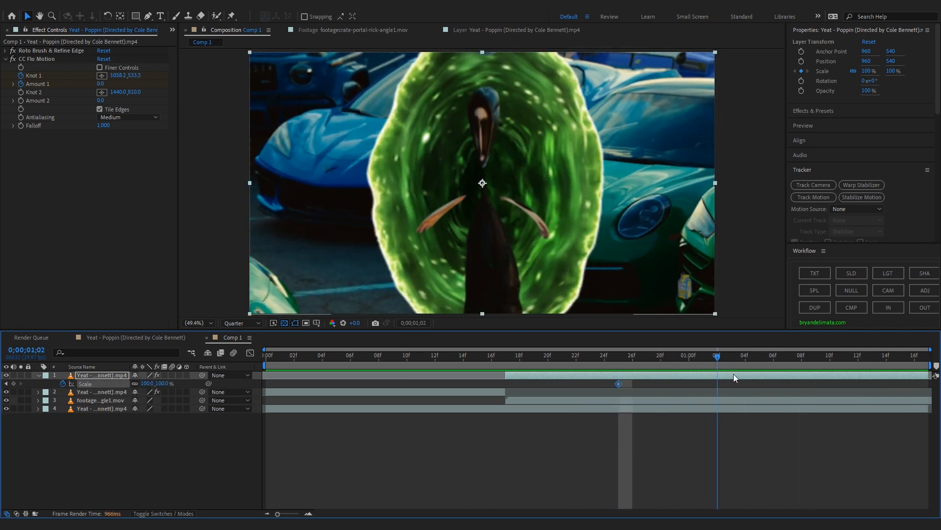
drag(145, 383, 116, 383)
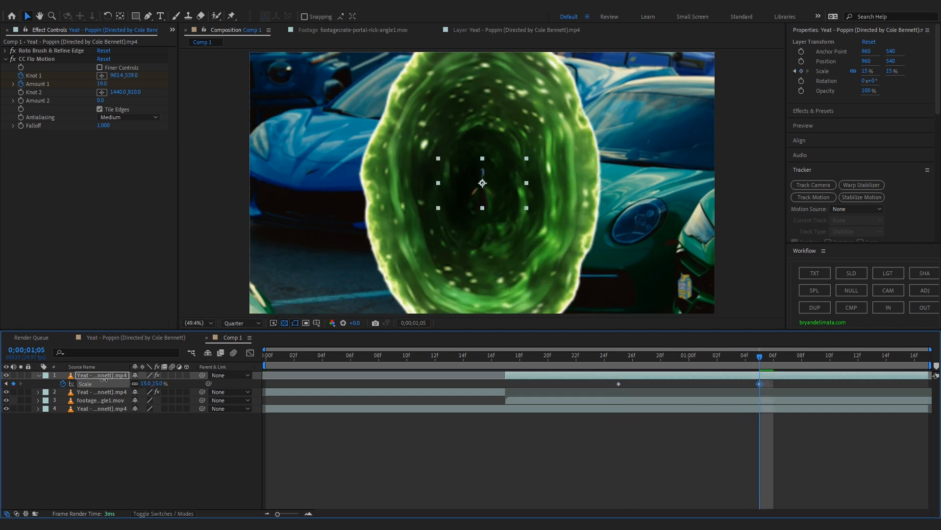
- Apply Easy Ease to both scale keyframes and reshape the graph curve so the shrinking starts slowly and ends fast
drag(781, 384, 588, 387)
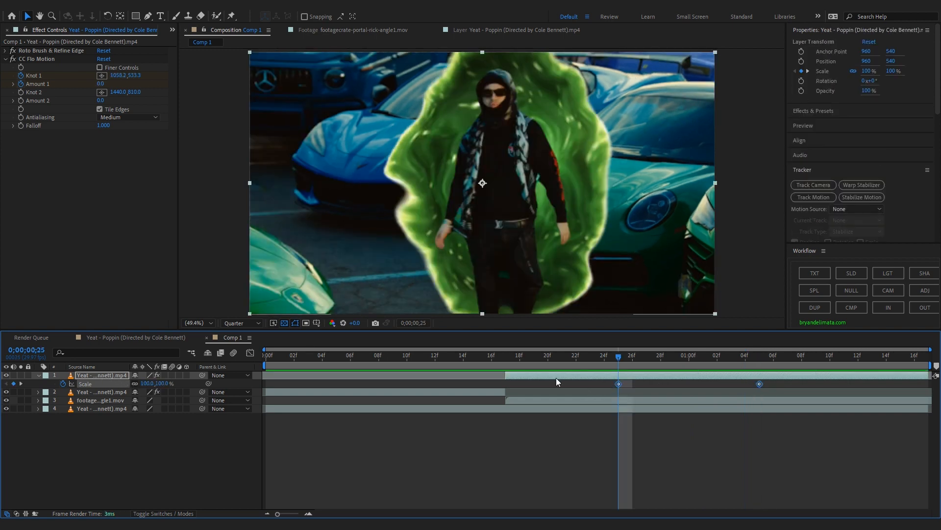
key(F9)
click(249, 354)
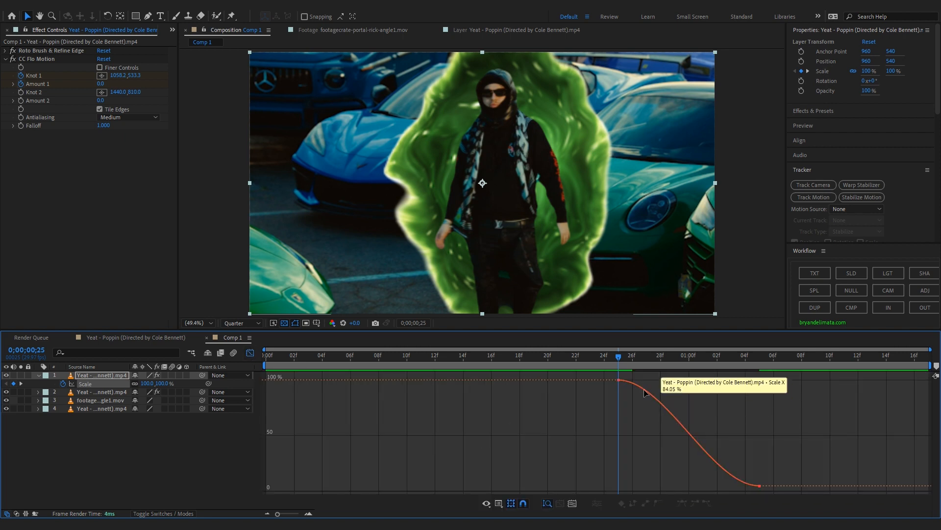
click(623, 380)
drag(765, 449, 779, 416)
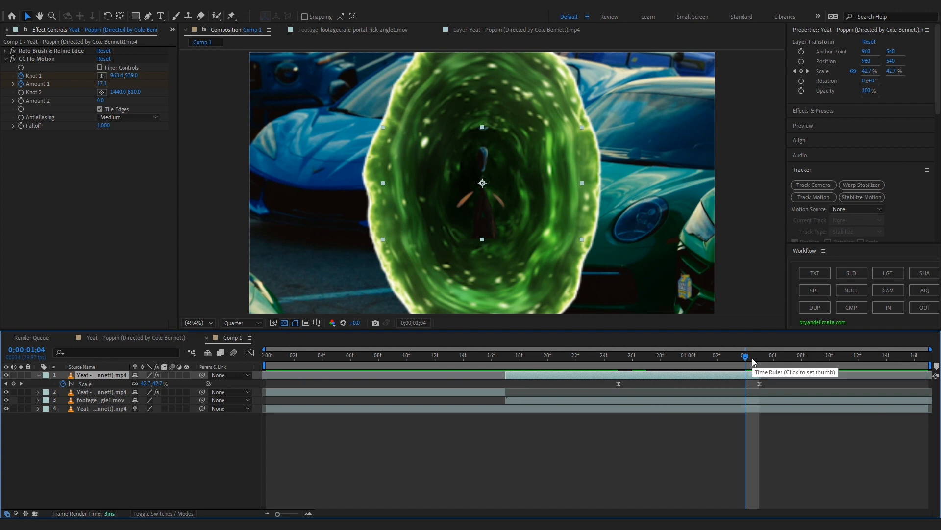
- Play back the portal transition from 0;00;00;23 and scrub through the man being sucked in
click(593, 357)
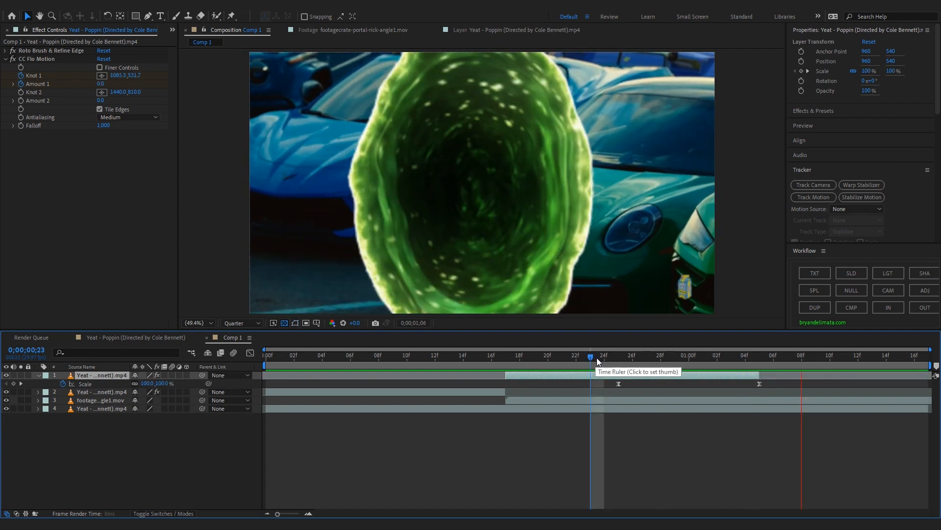
key(space)
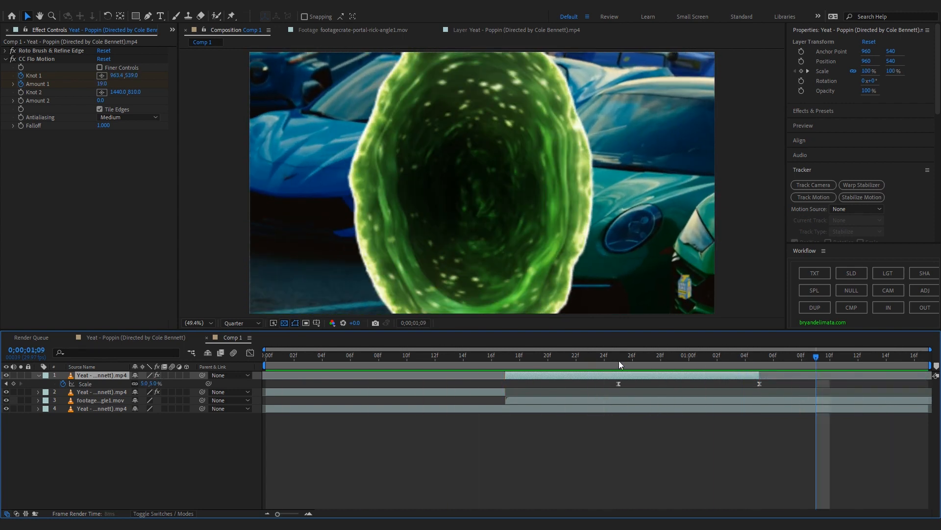
drag(675, 357, 540, 348)
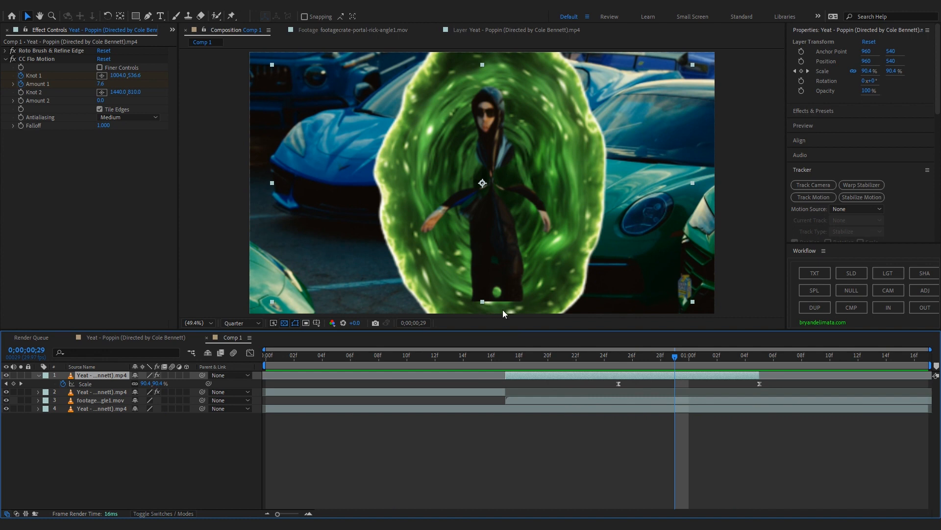
- Apply Motion Tile to the top man layer with an output height of 200 and mirrored edges
key(ctrl+space)
text(moti)
key(Down)
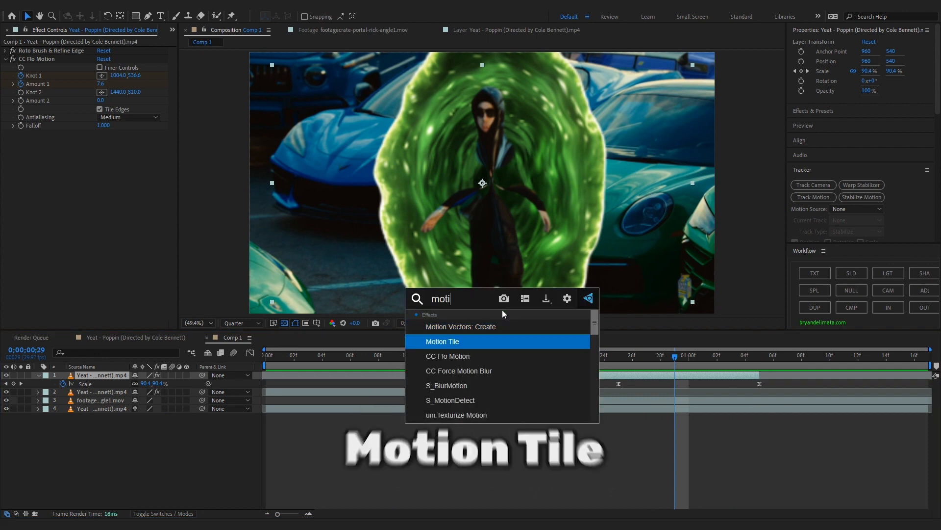
key(Return)
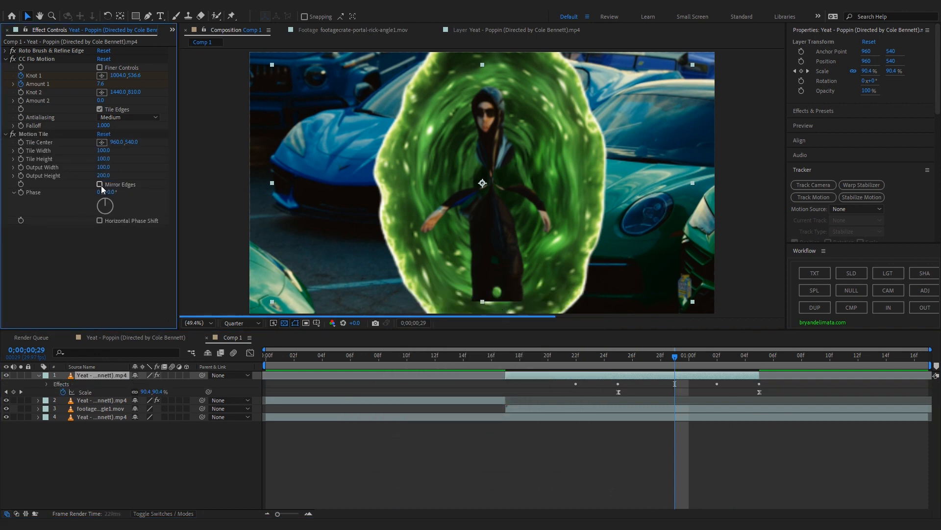
click(100, 184)
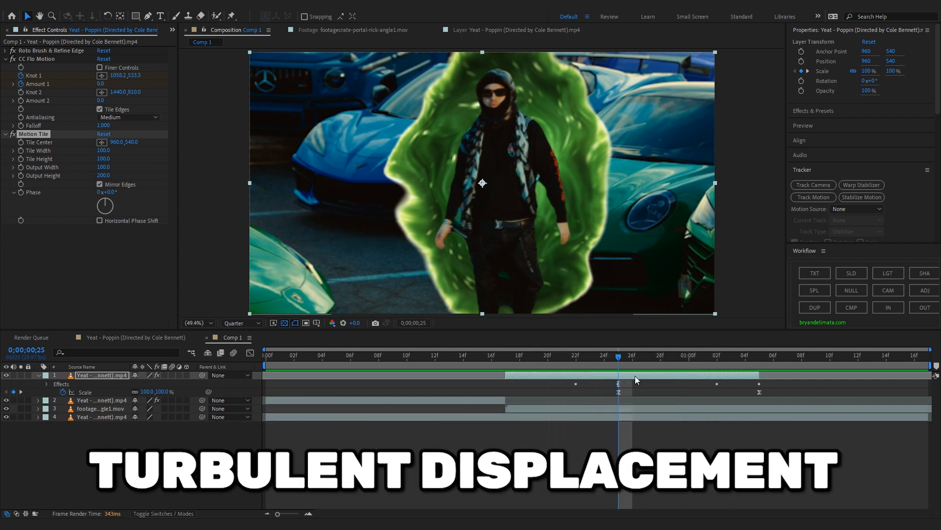
- Add Turbulent Displace at size 58 to the top layer and keyframe its Amount from 0 at 0;00;00;25 to 40 at 0;00;01;05
drag(104, 237, 91, 249)
click(104, 244)
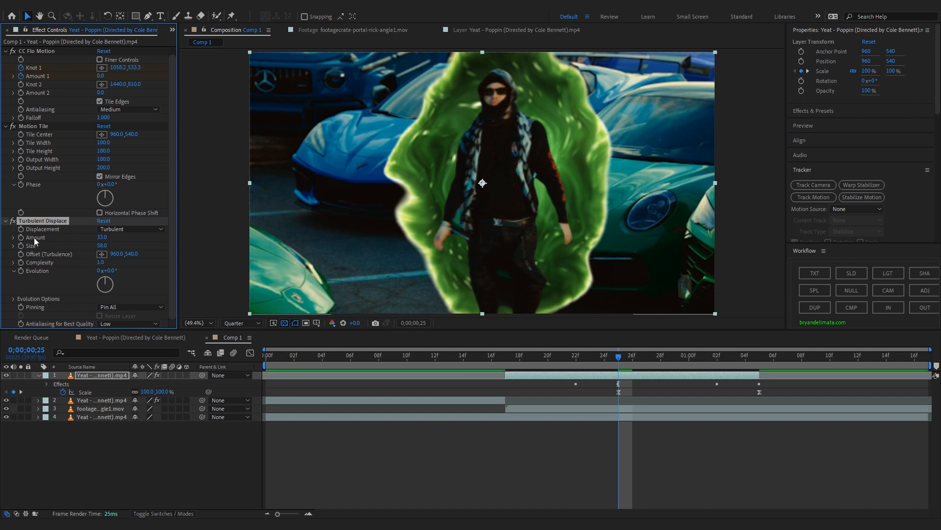
drag(100, 238, 144, 242)
click(619, 338)
click(744, 356)
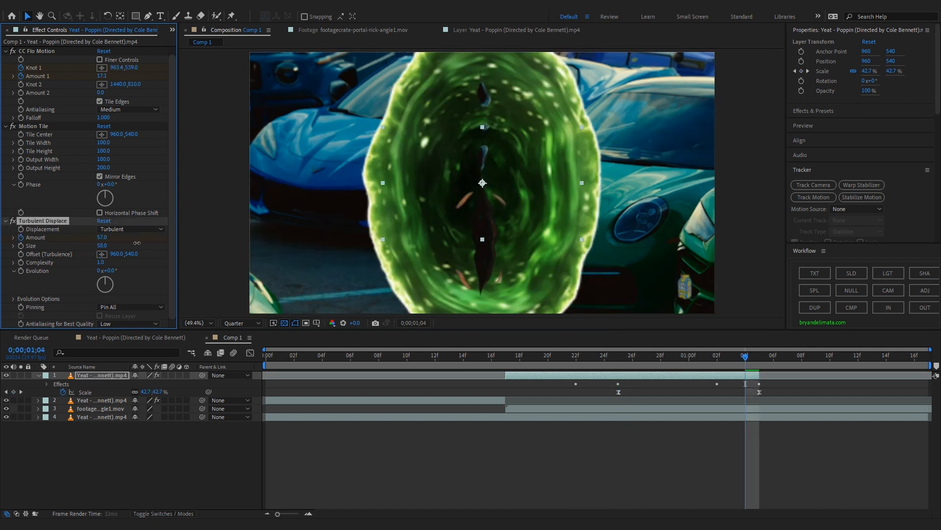
key(u)
click(746, 416)
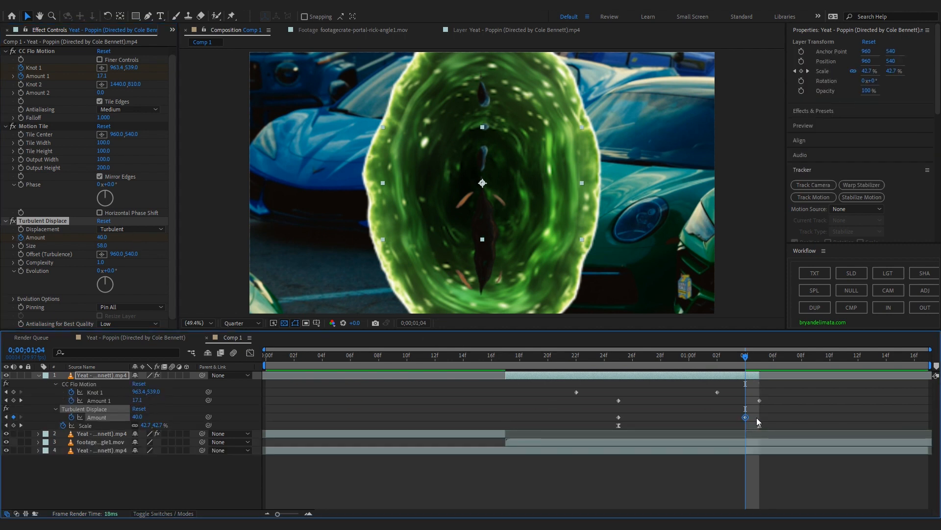
- Keyframe the top layer's opacity from 100% at 0;00;01;01 to 2% at 0;00;01;05 and preview the fade
click(63, 383)
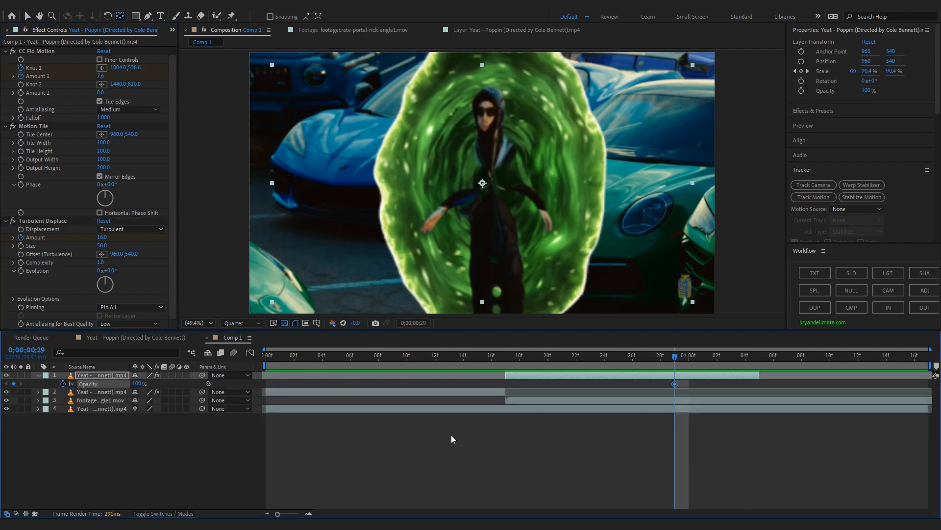
drag(676, 384, 689, 383)
click(751, 360)
drag(136, 385, 86, 385)
click(690, 384)
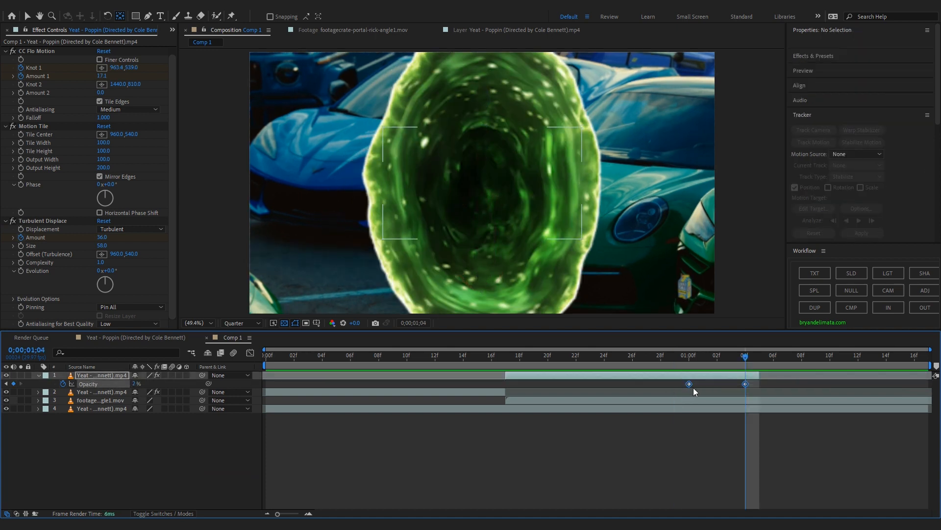
drag(693, 383, 710, 384)
key(space)
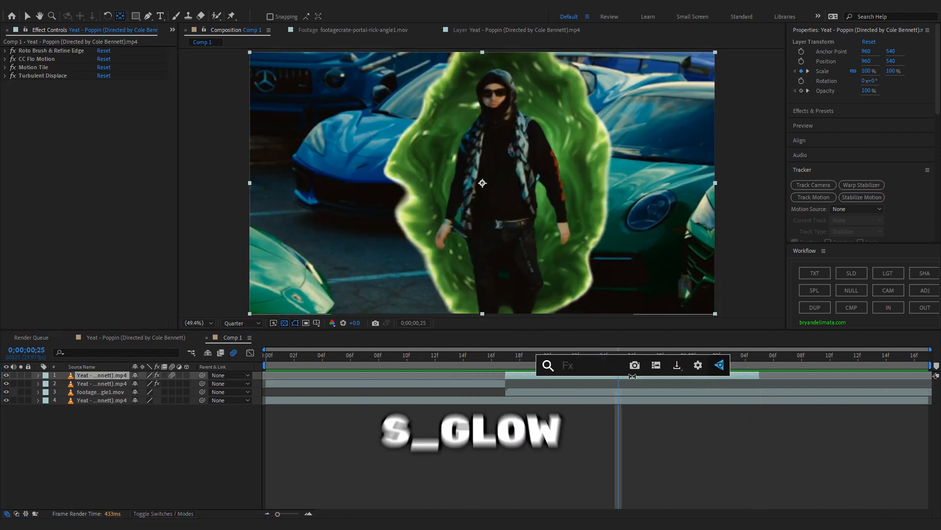
- Apply S_Glow to the top layer with brightness 2.41 and threshold 0.02
text(glow)
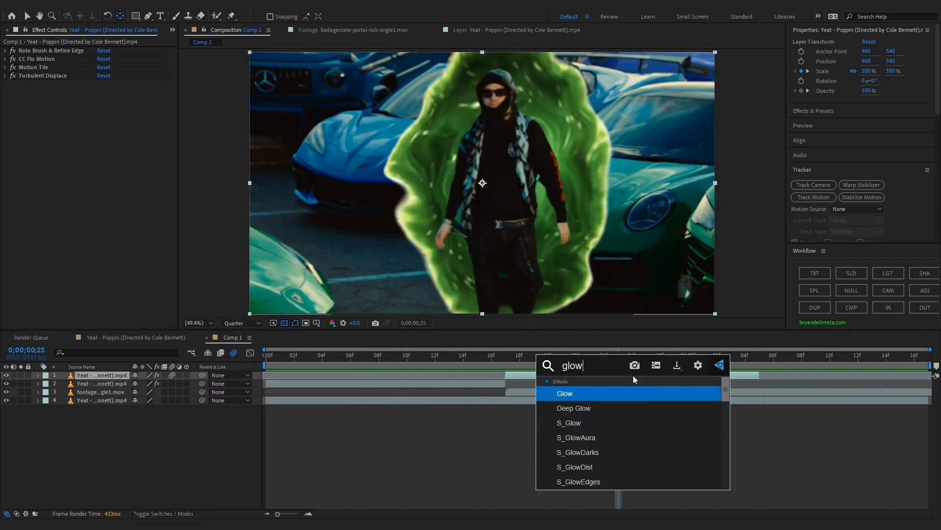
click(590, 420)
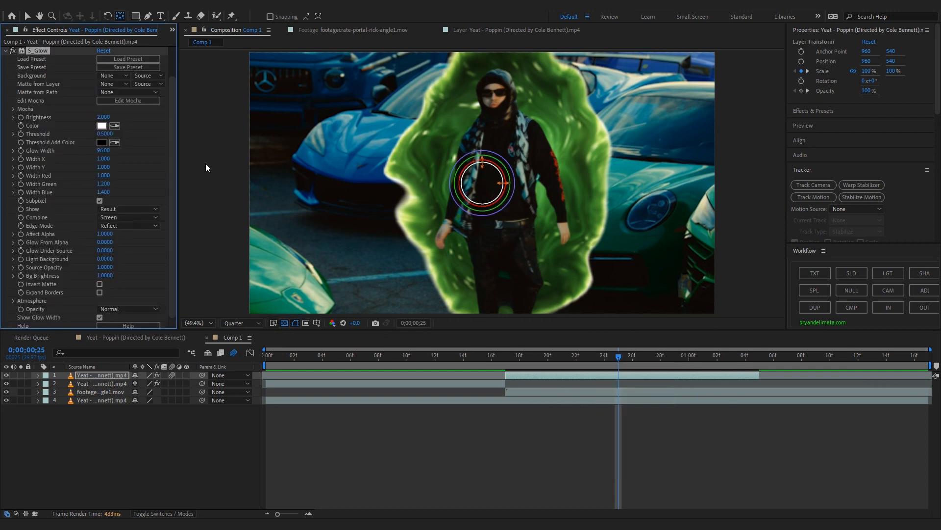
drag(90, 136, 124, 117)
- Color the S_Glow bright green (63FF00) and reduce its X and Y widths to 0.76
drag(795, 299, 853, 246)
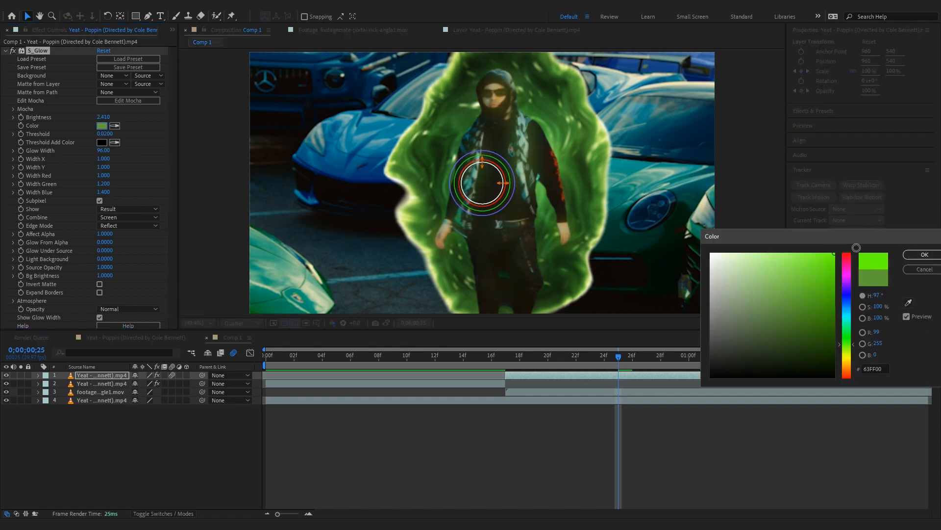
click(920, 255)
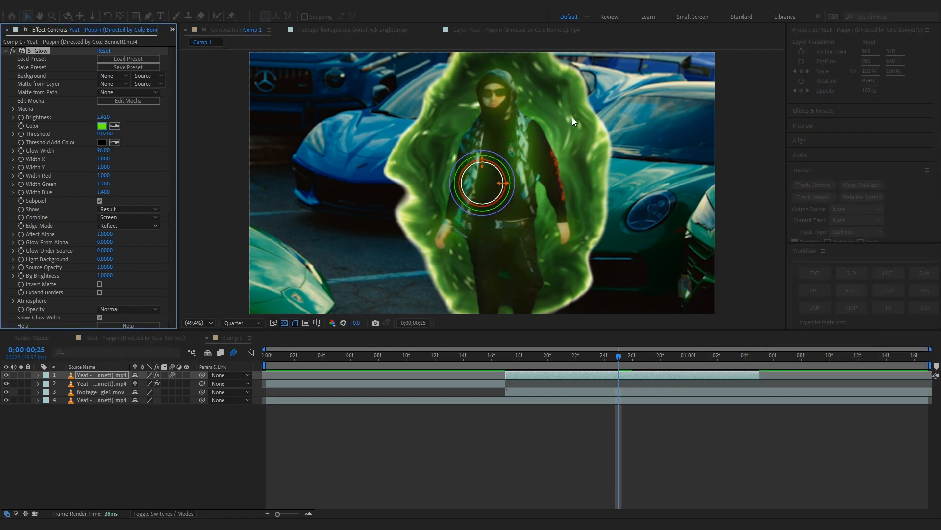
drag(106, 167, 94, 167)
- Keyframe the S_Glow threshold from 1 down to 0.12 and shift both keyframes earlier in the timeline
key(u)
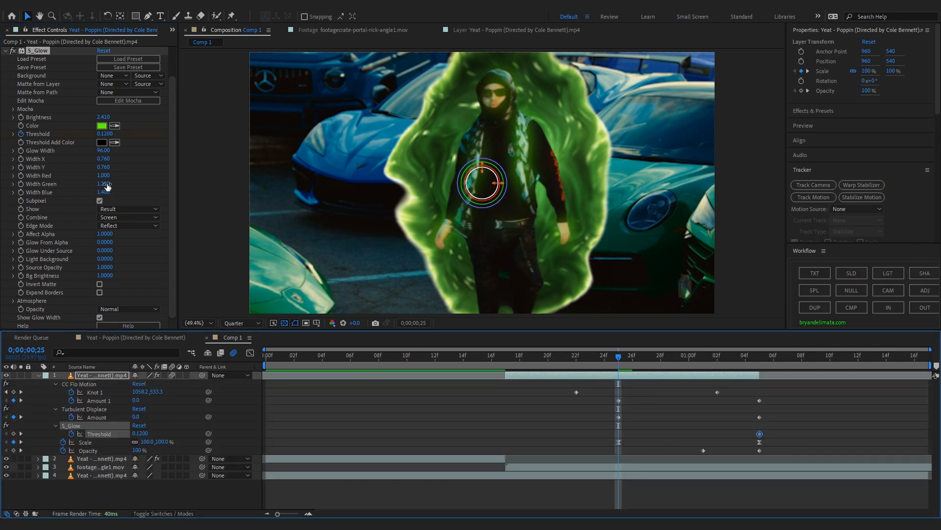
click(103, 134)
text(1)
click(83, 123)
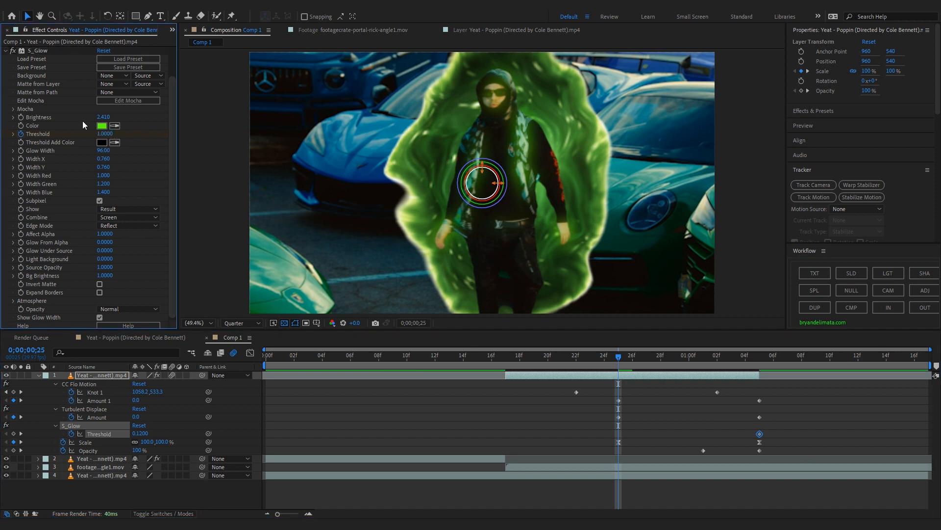
drag(618, 433, 551, 429)
drag(759, 434, 687, 430)
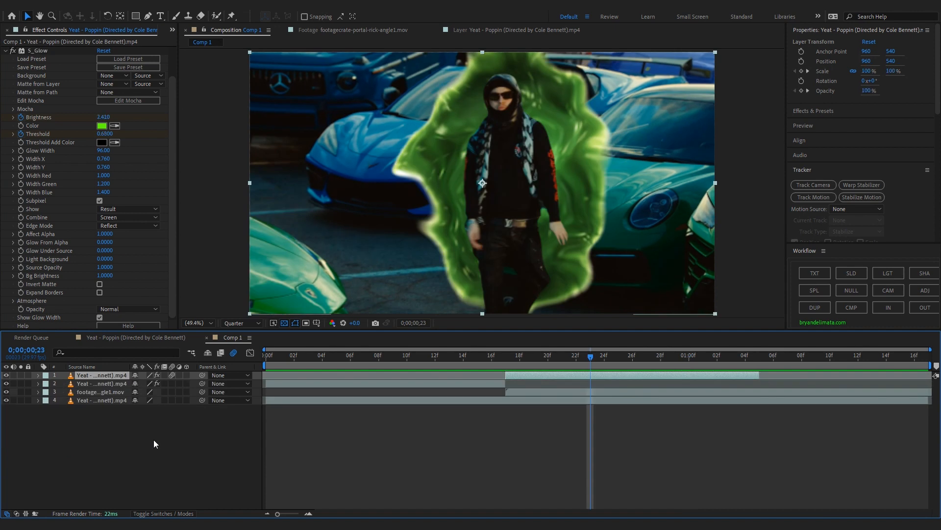
- Add an adjustment layer above all layers and apply Deep Glow with a threshold of 66%
right_click(154, 440)
mouse_move(206, 322)
click(324, 401)
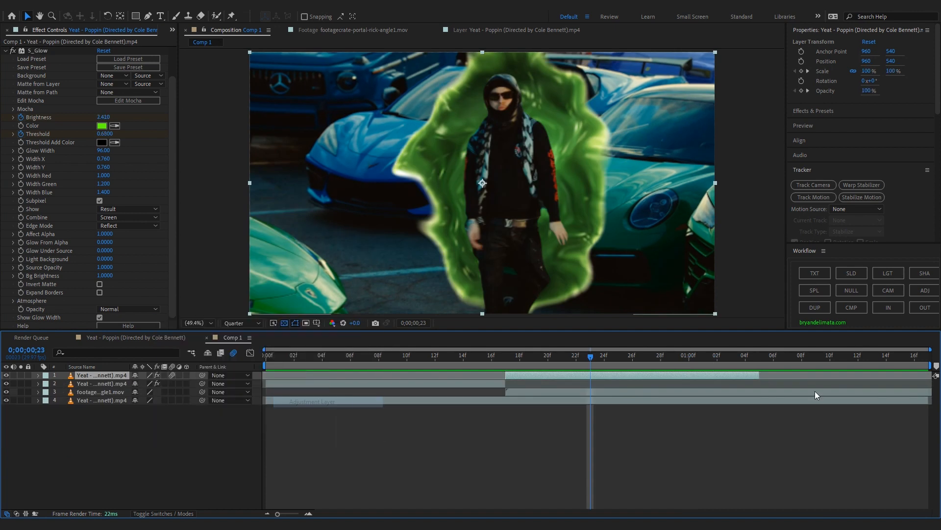
key(ctrl+space)
text(deep)
key(Return)
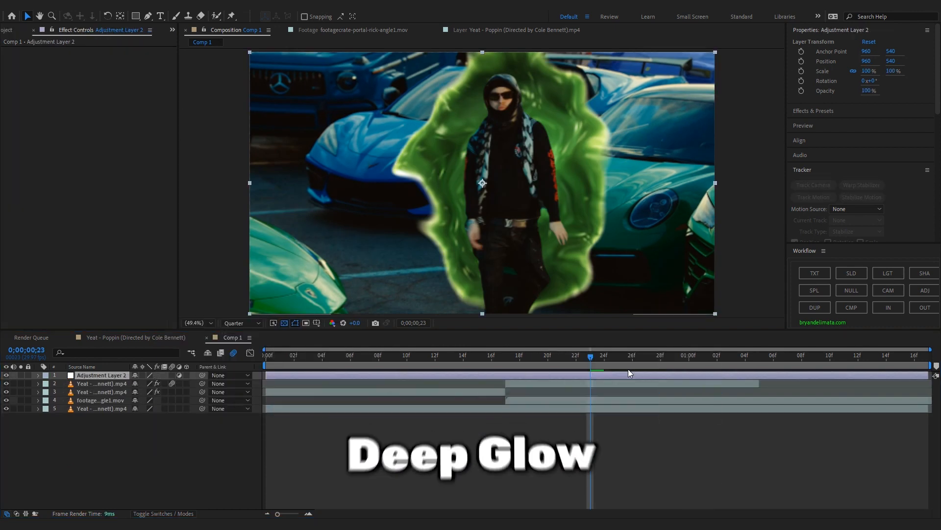
drag(108, 84, 115, 93)
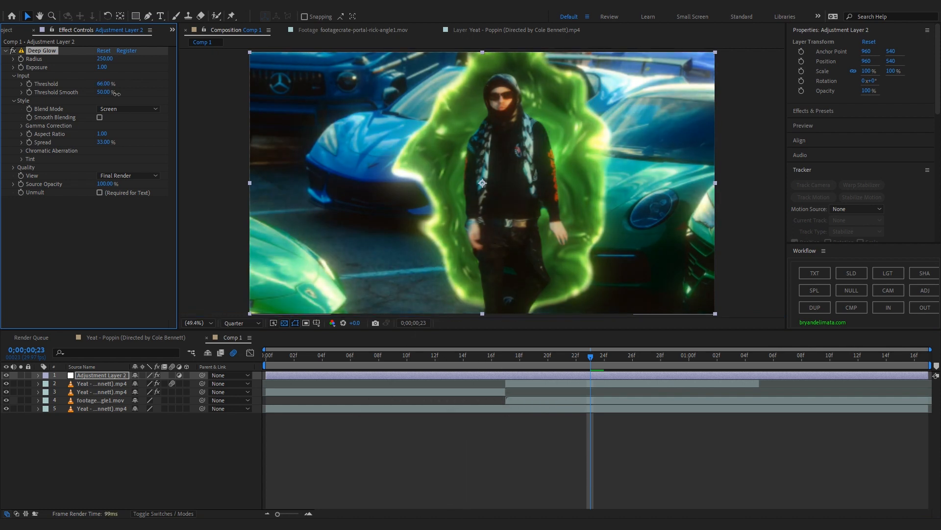
- Keyframe Deep Glow's exposure from 0 at 0;00;00;16 to 0.67 at 0;00;00;24
click(22, 67)
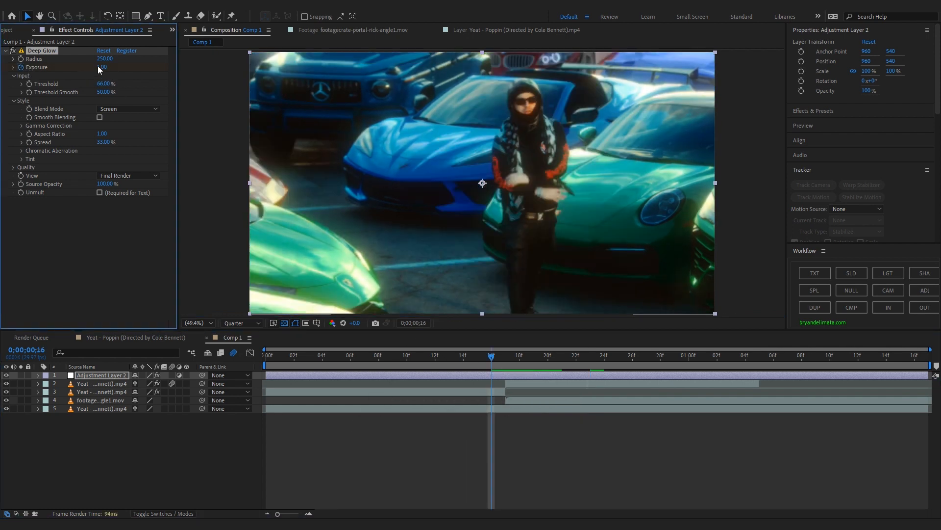
click(147, 222)
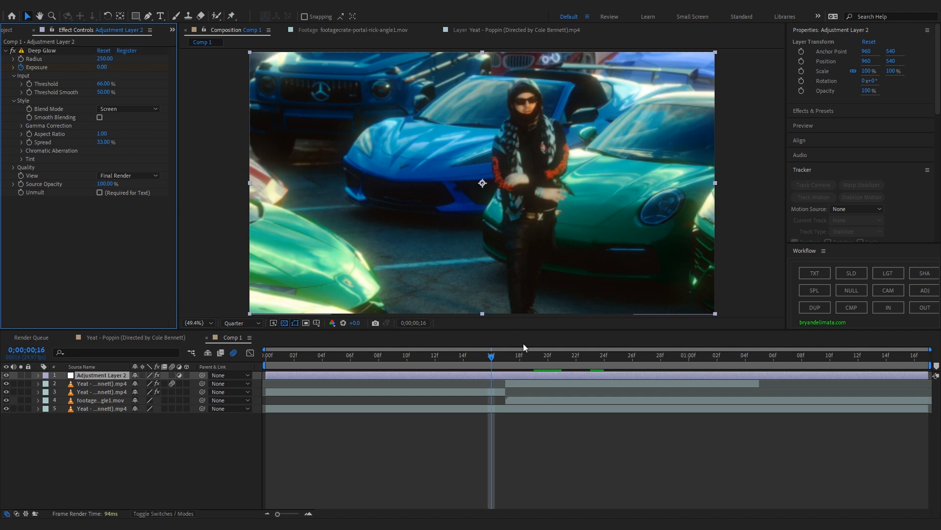
drag(534, 361, 604, 369)
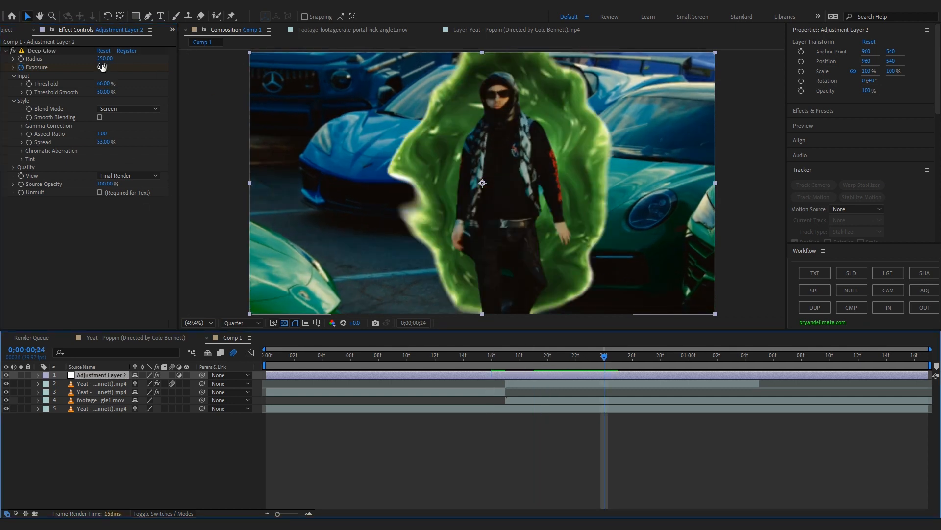
drag(102, 67, 135, 70)
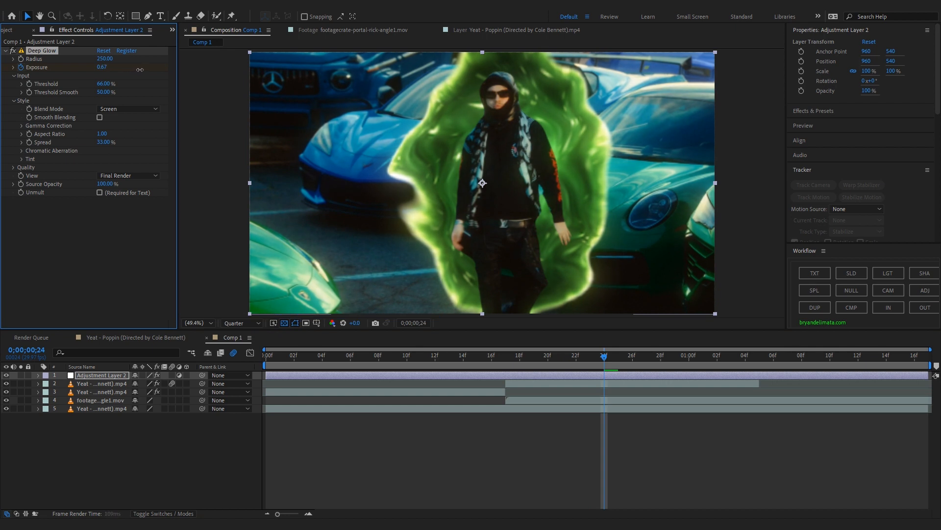
- Add a Deep Glow exposure keyframe of 1.73 at 0;00;01;01 and play back the glow animation
drag(604, 365, 764, 405)
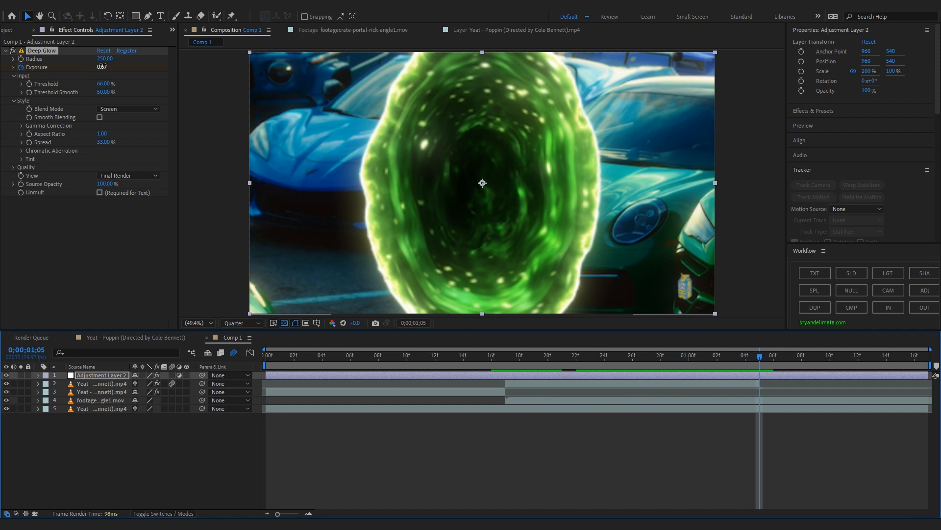
drag(101, 66, 220, 89)
drag(195, 90, 188, 91)
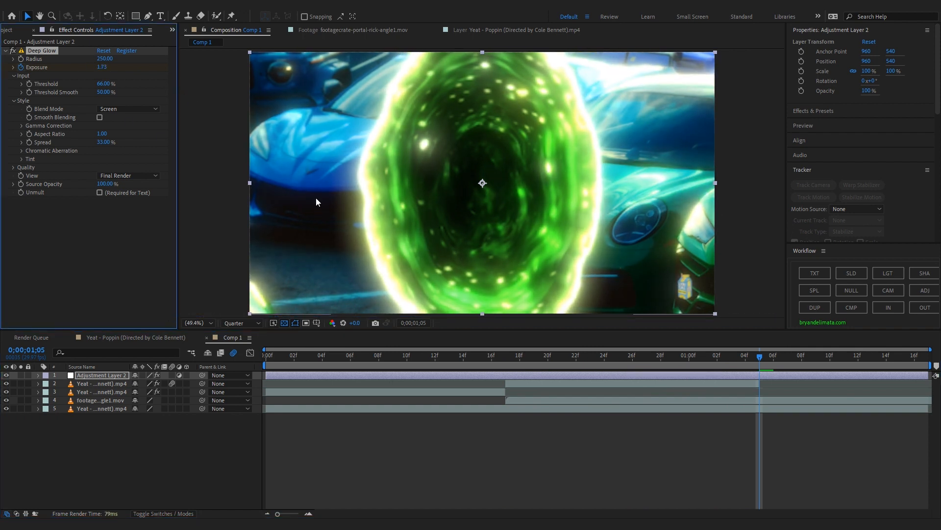
key(u)
click(712, 360)
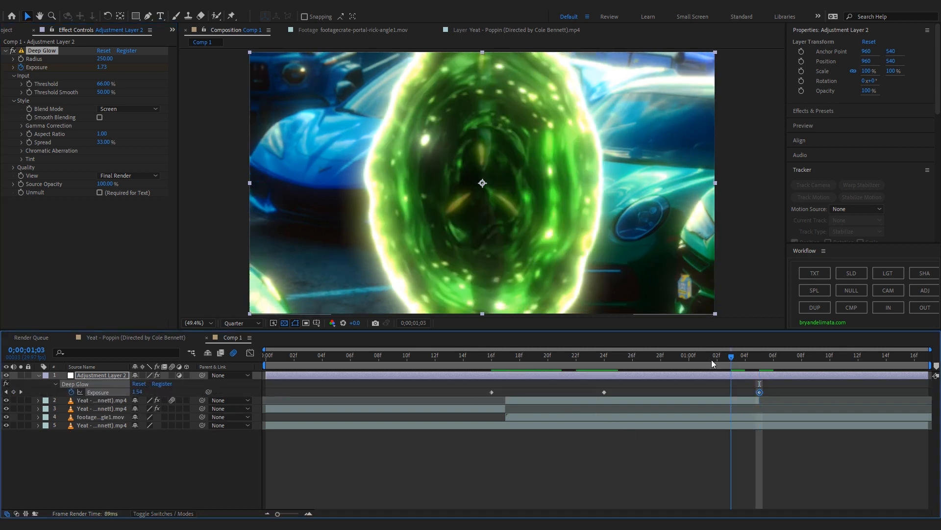
drag(759, 391, 704, 392)
key(space)
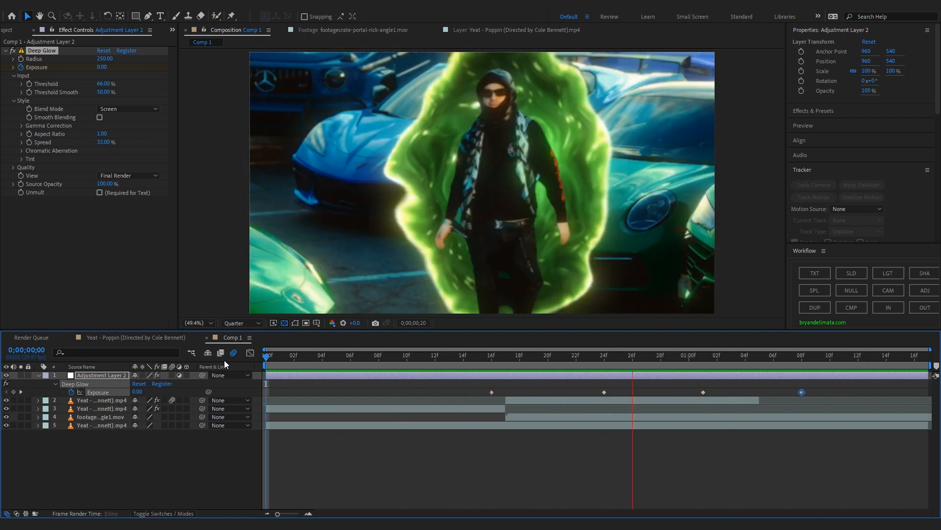
key(space)
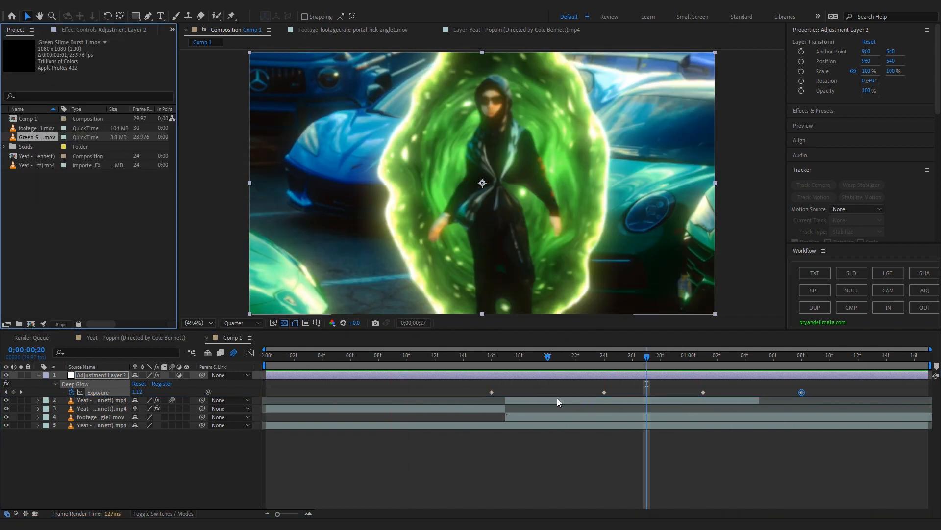
- Place Green Slime Burst 1.mov beneath the adjustment layer, starting mid-burst at 0;00;00;27, and set its blending mode to Screen
drag(557, 399, 631, 402)
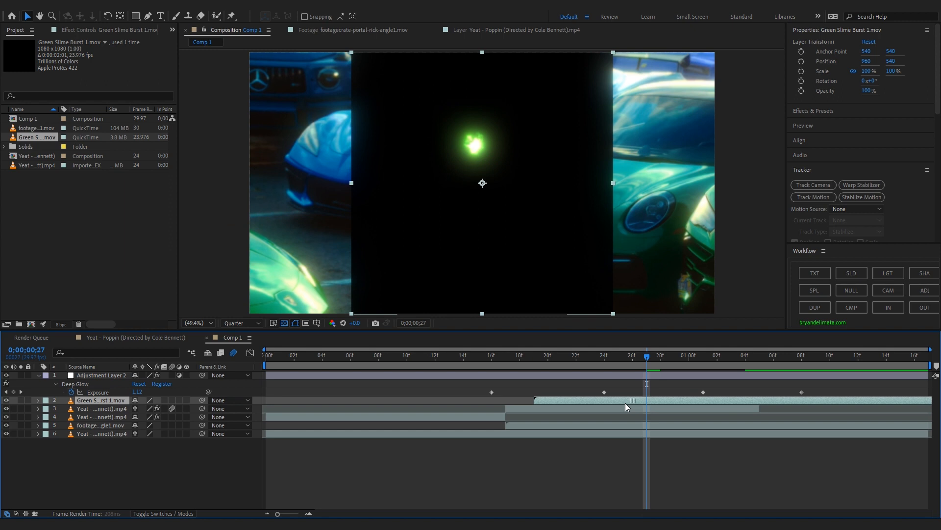
drag(625, 402, 361, 393)
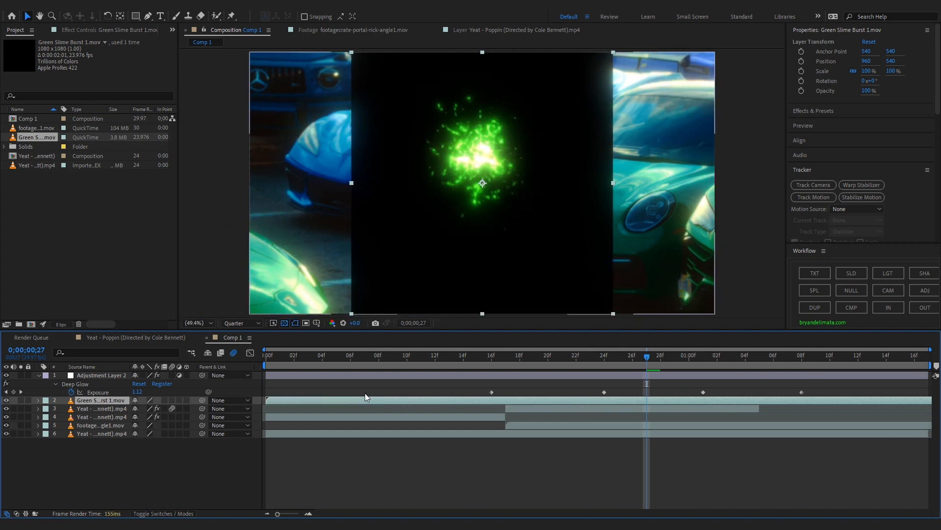
key(F4)
click(144, 400)
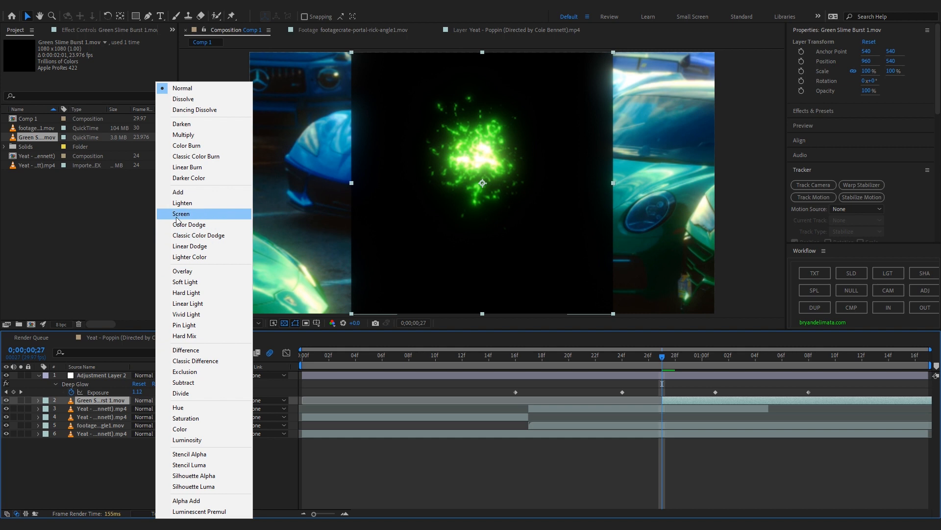
click(177, 218)
- Enlarge the slime burst to 222% over the man's midsection and stack it behind both man layers
key(s)
drag(161, 408, 33, 437)
drag(489, 233, 481, 202)
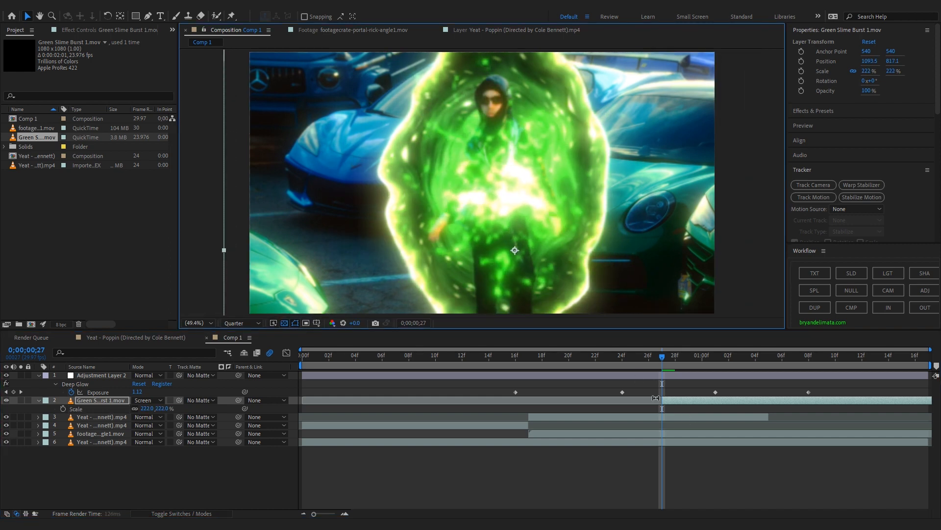
drag(101, 400, 127, 428)
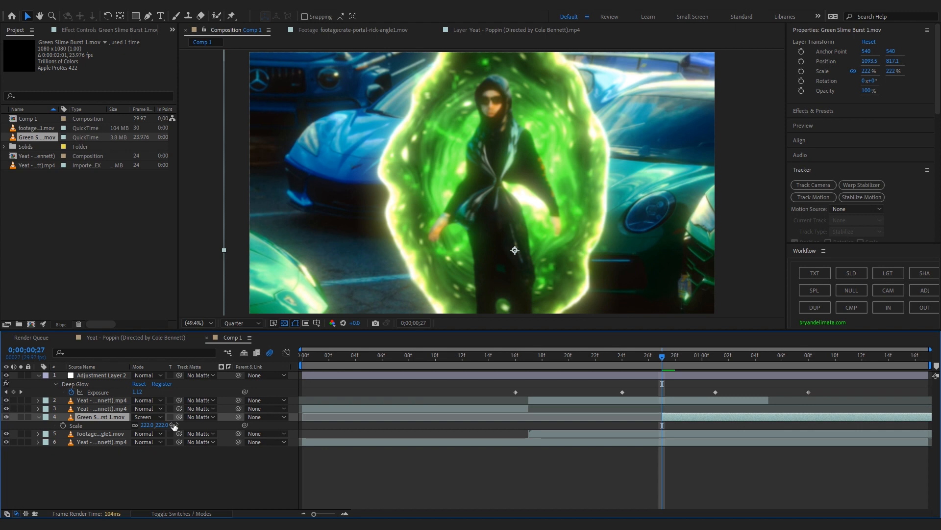
- Keyframe the slime burst's position so it drifts slightly up and left inside the portal
key(p)
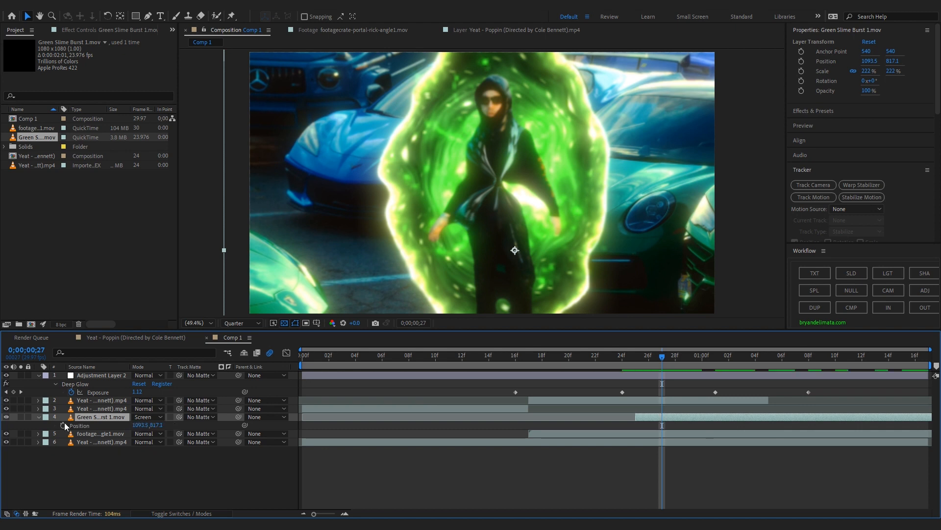
click(63, 425)
drag(872, 360, 842, 370)
drag(524, 272, 499, 257)
- Keyframe the slime burst's scale from 222% at 0;00;00;25 to 248% at 0;00;01;16 and preview the composition
key(i)
key(s)
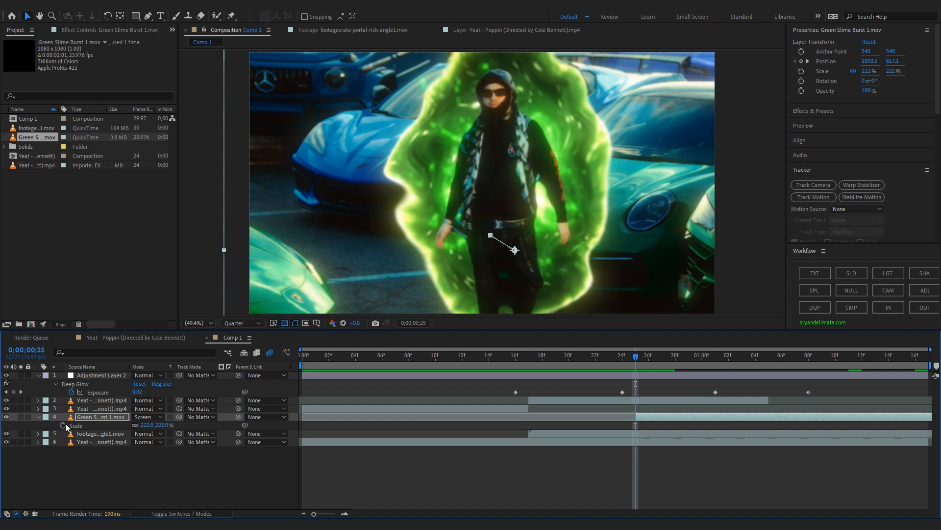
click(64, 425)
click(915, 356)
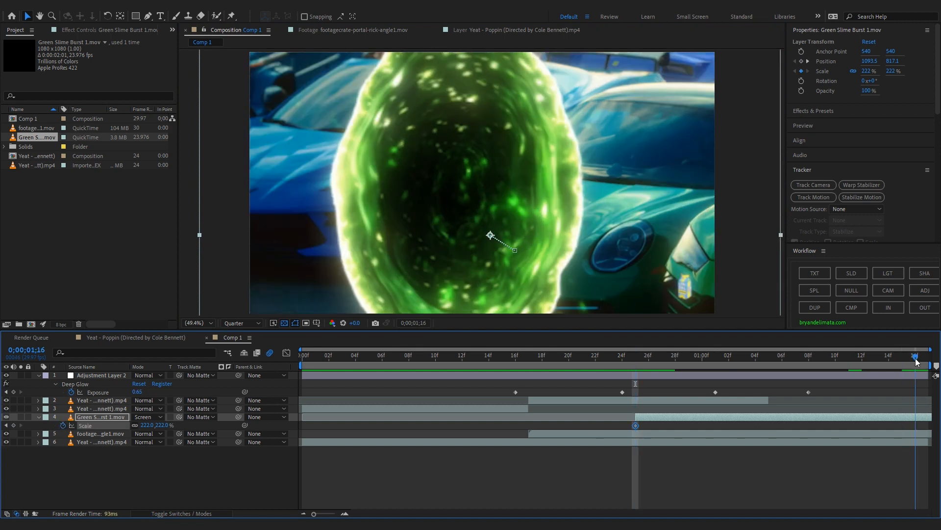
drag(146, 425, 162, 426)
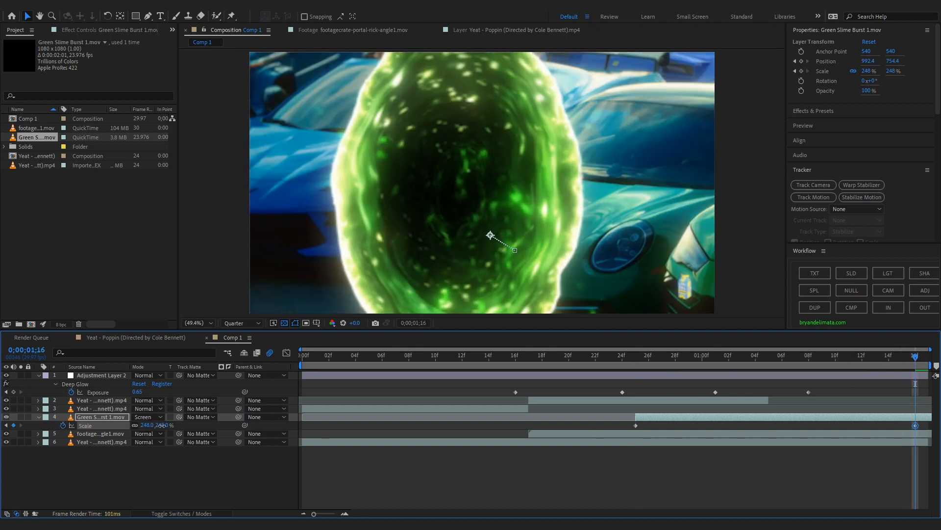
key(space)
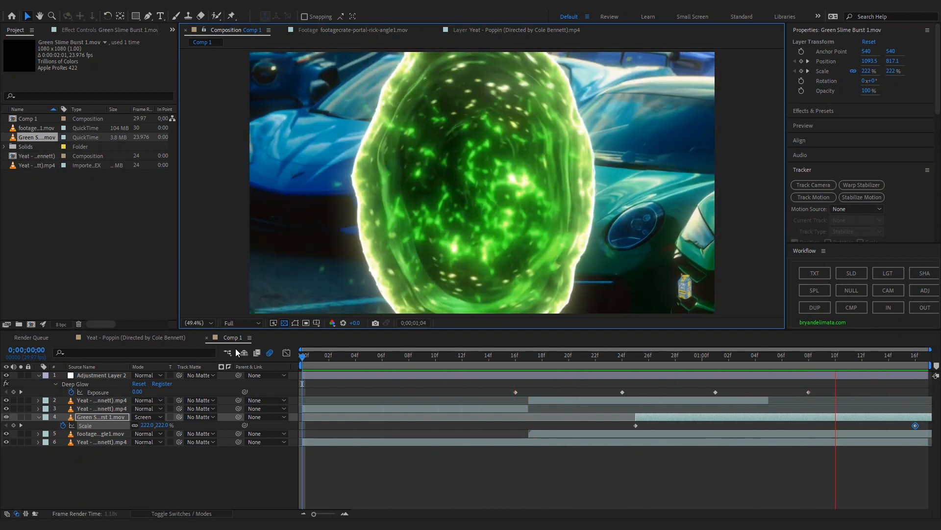
- Apply Lumetri Color to Adjustment Layer 2 and open its Basic Correction settings at 0;00;00;17
click(552, 375)
key(ctrl+space)
text(lum)
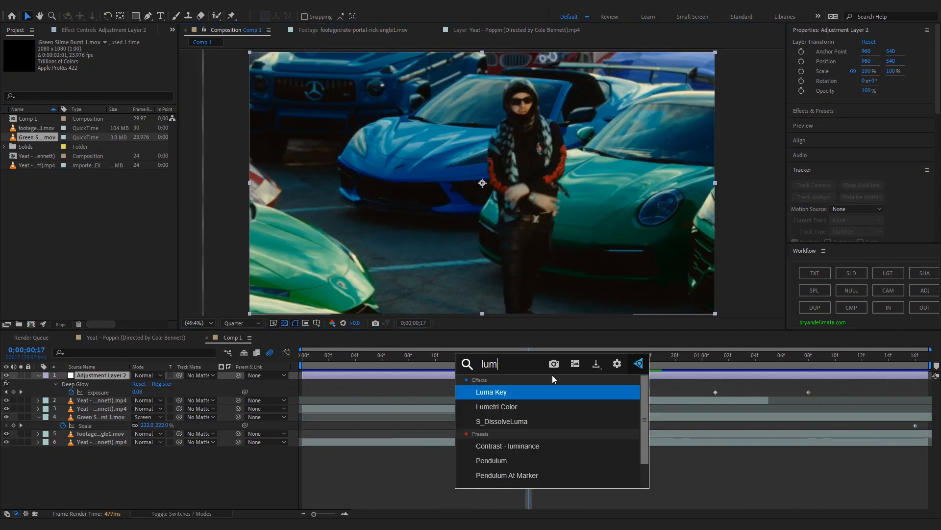
key(Down)
key(Return)
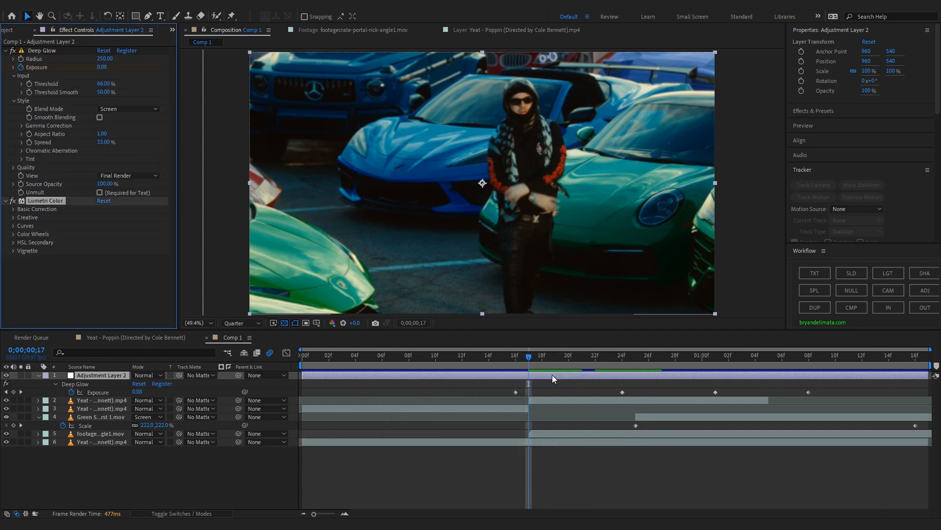
click(28, 209)
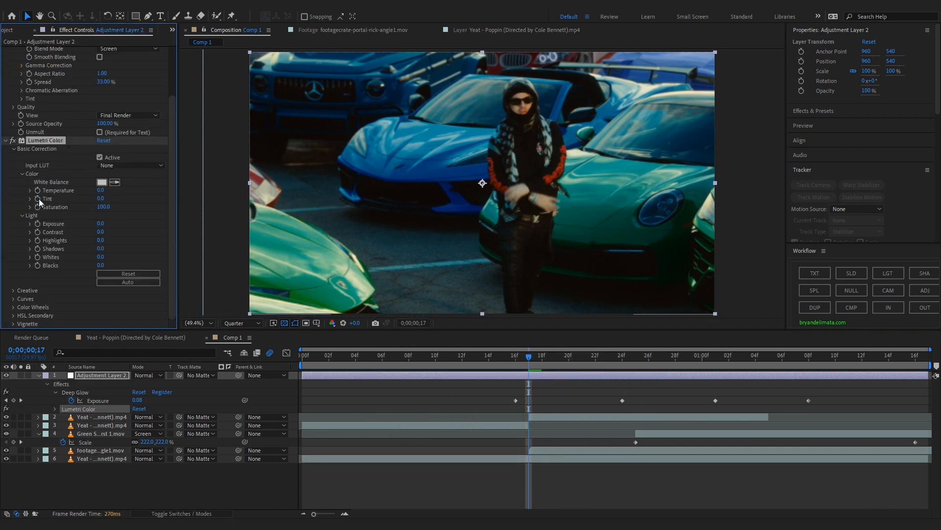
- Keyframe the Lumetri Color tint from 0 at 0;00;00;17 to about -19 at 0;00;00;26 and -10 at 0;00;01;13
click(631, 362)
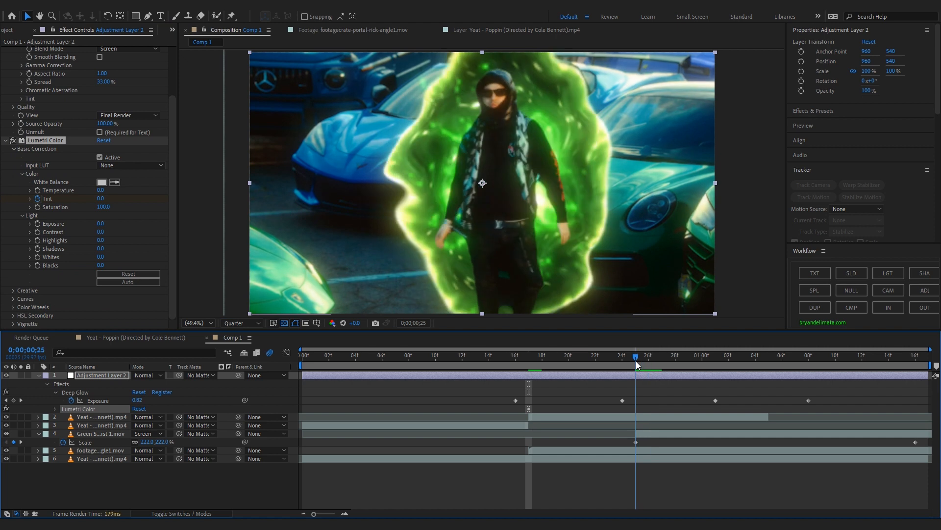
drag(636, 363, 648, 362)
drag(104, 201, 96, 202)
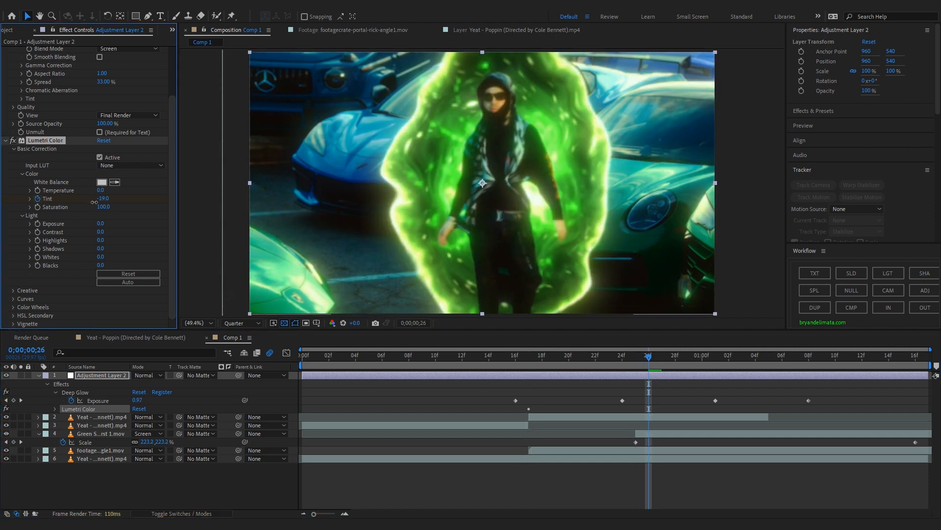
key(space)
click(102, 199)
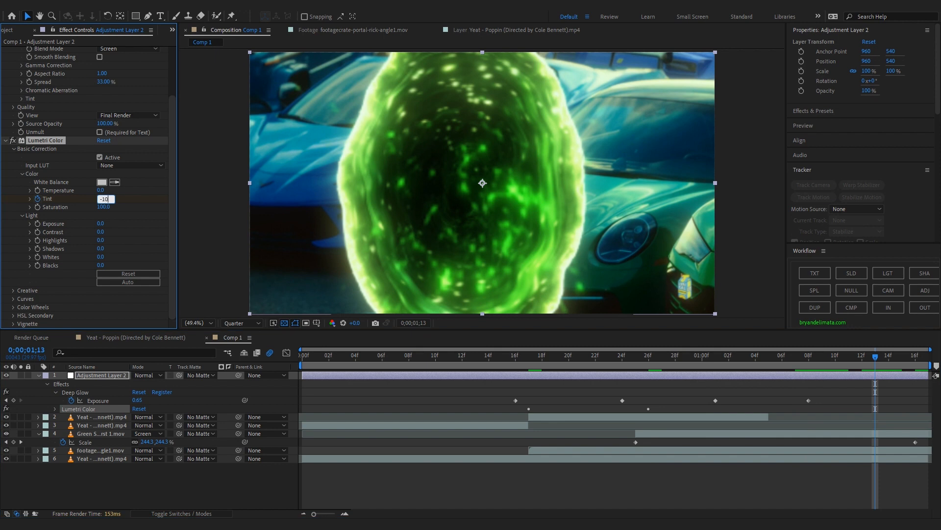
key(Return)
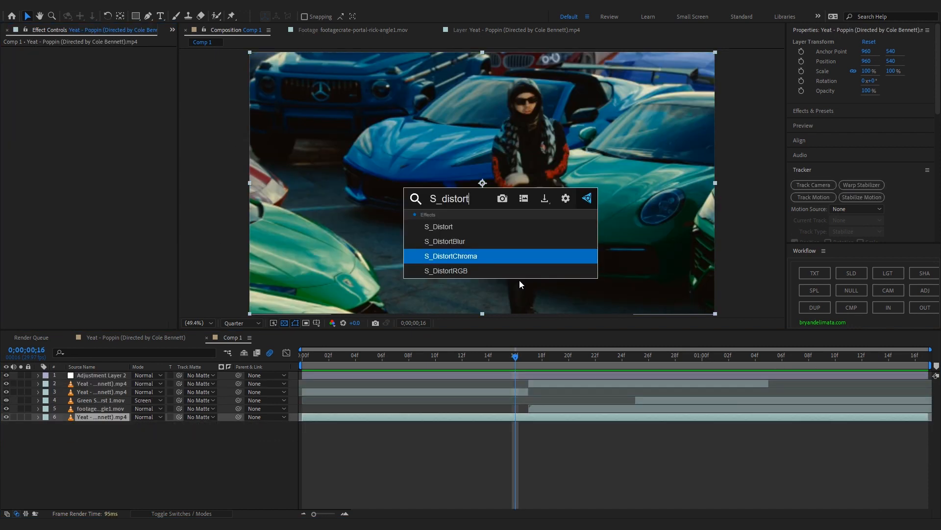
- Apply S_DistortChroma to the background video layer and keyframe its Amount at 0 at 0;00;00;16
key(Return)
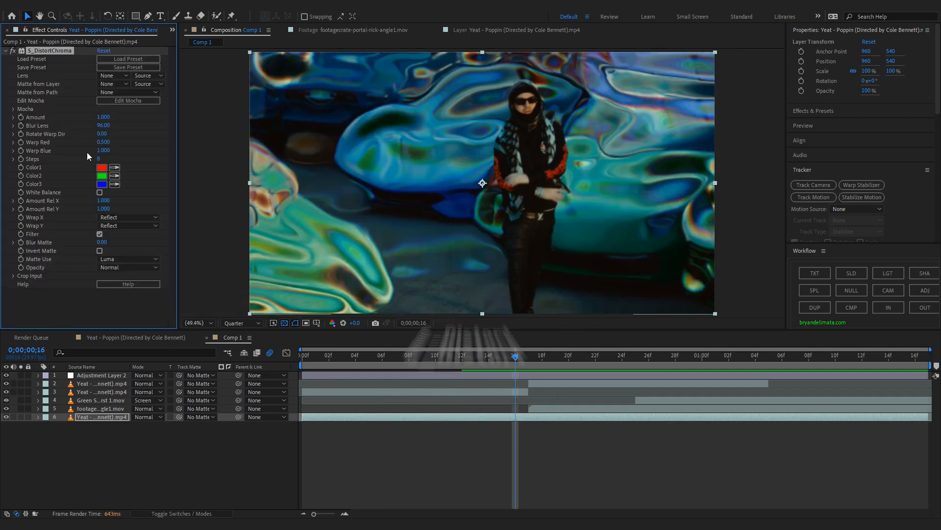
drag(103, 117, 14, 145)
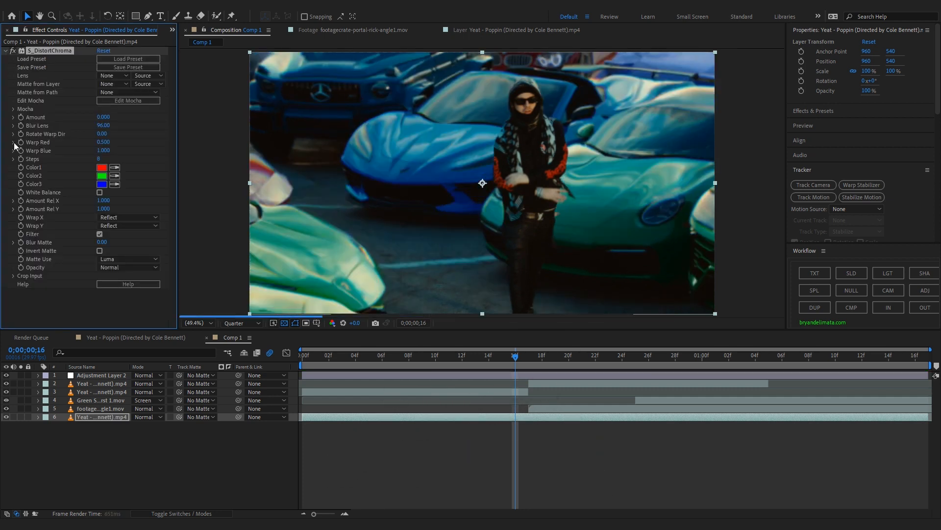
click(21, 118)
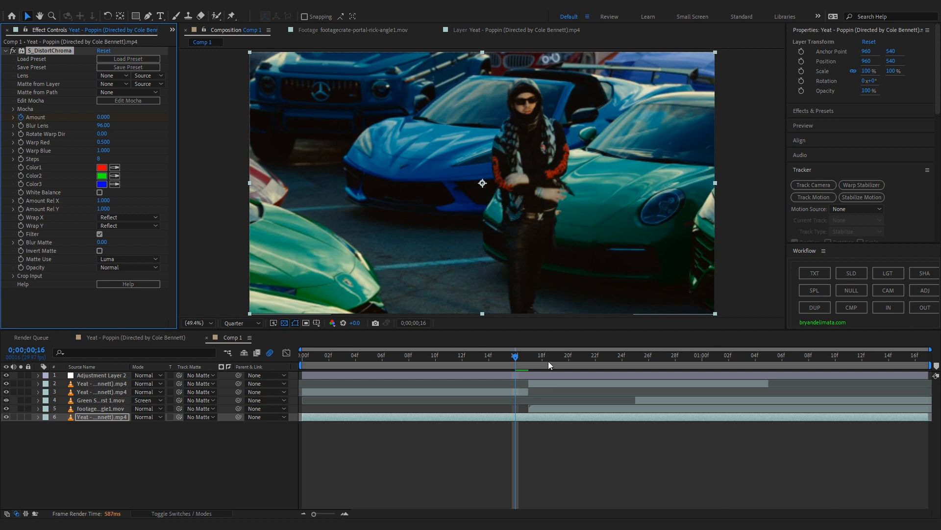
- Add a higher S_DistortChroma Amount keyframe around 0;00;00;23 and set the Amount to 0.050 at 0;00;01;13
drag(549, 361, 609, 368)
drag(103, 117, 112, 120)
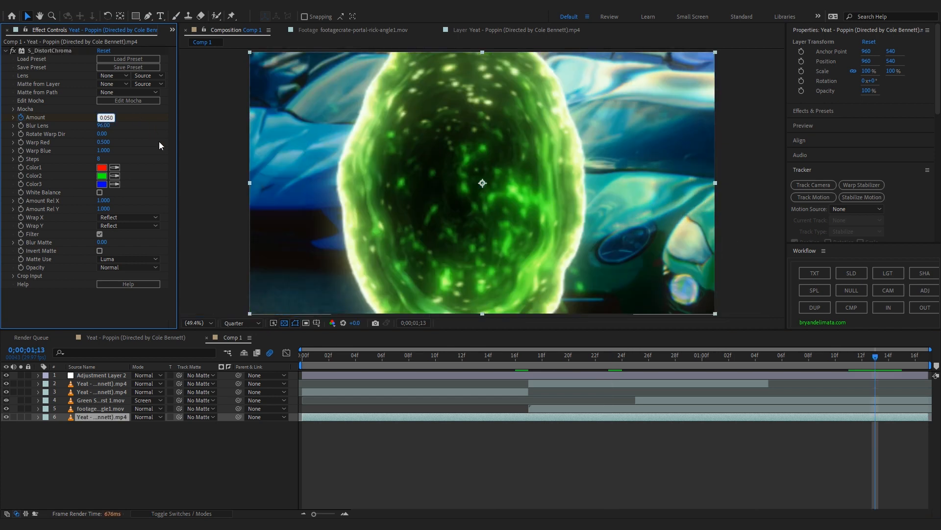
key(Return)
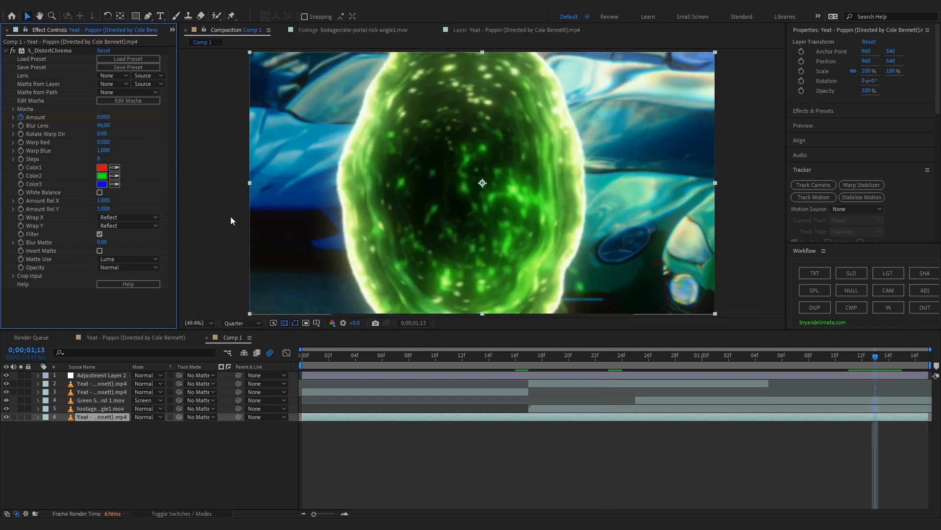